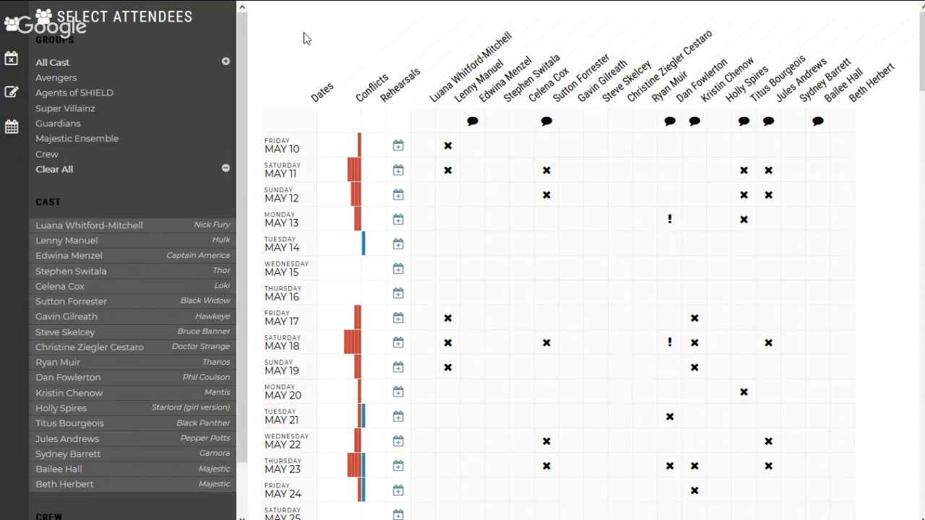
Step: Clear the full attendee selection and select the Avengers group as attendees
{"action": "left_click", "coordinate": [58, 169]}
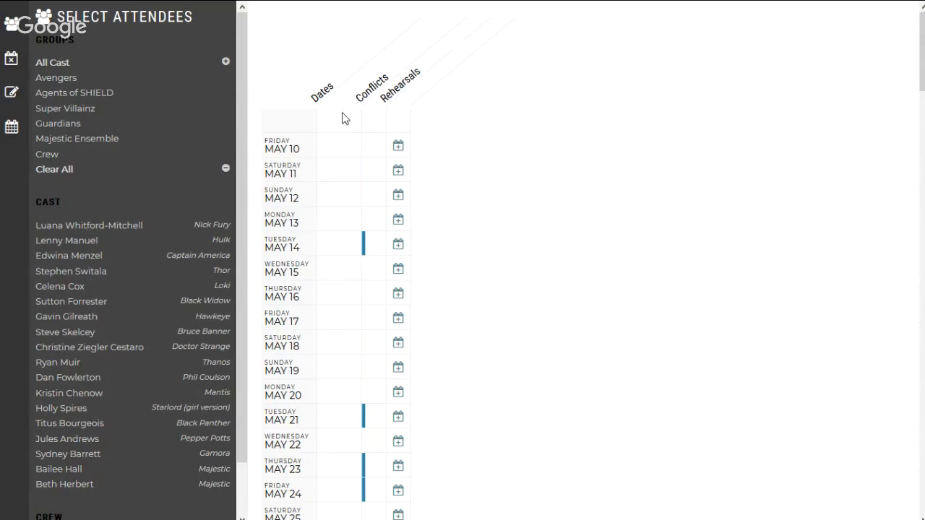
{"action": "left_click", "coordinate": [16, 29]}
{"action": "left_click", "coordinate": [16, 28]}
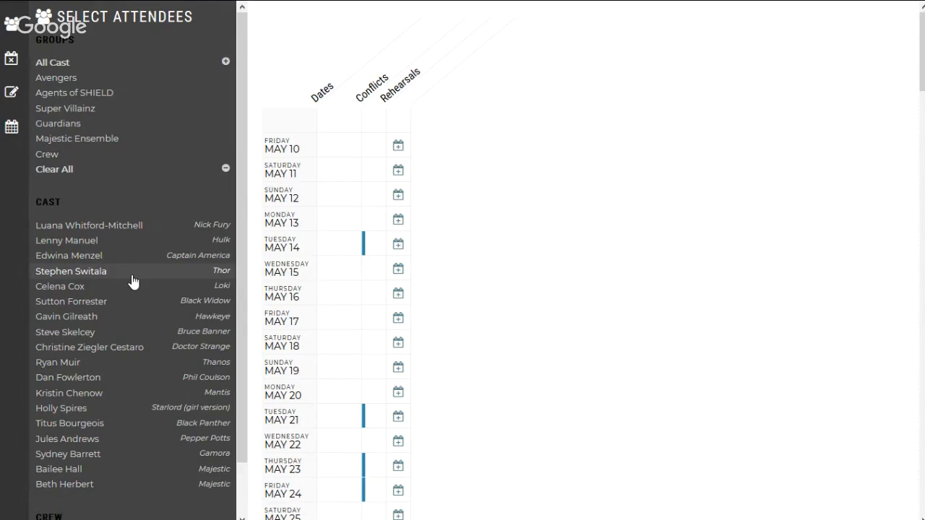
{"action": "left_click", "coordinate": [91, 79]}
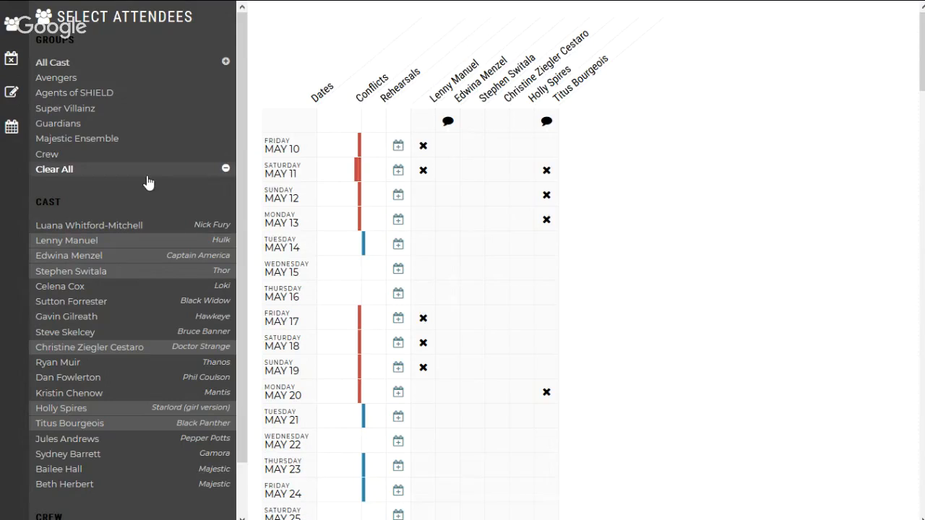
Step: Add the cast members playing Hawkeye, Black Widow, Loki and Phil Coulson to the selected attendees
{"action": "left_click", "coordinate": [97, 317]}
{"action": "left_click", "coordinate": [98, 300]}
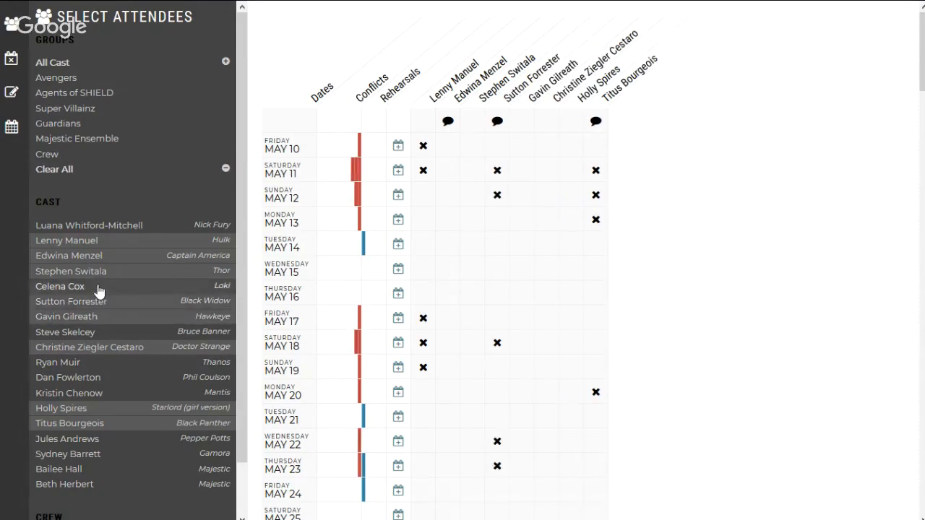
{"action": "left_click", "coordinate": [98, 289]}
{"action": "left_click", "coordinate": [112, 377]}
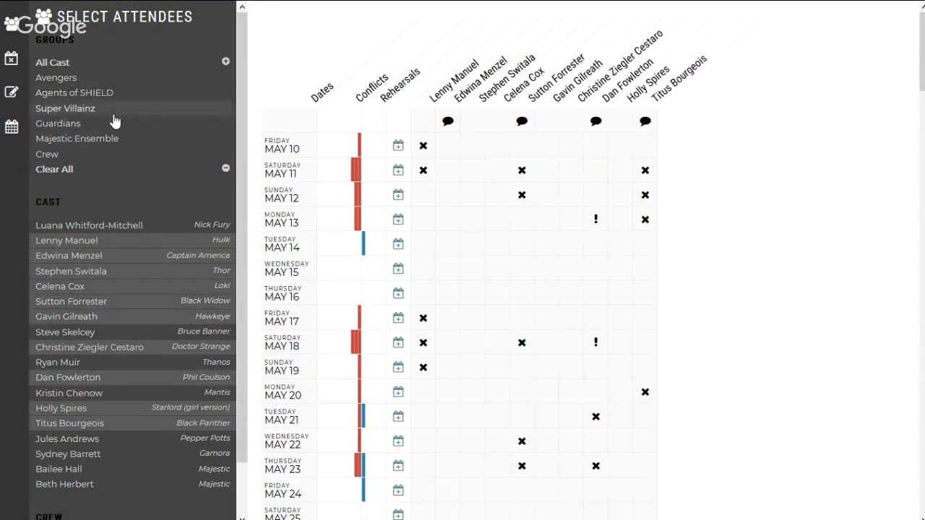
Step: Clear the attendee selection and look through the individual cast and crew lists
{"action": "left_click", "coordinate": [76, 170]}
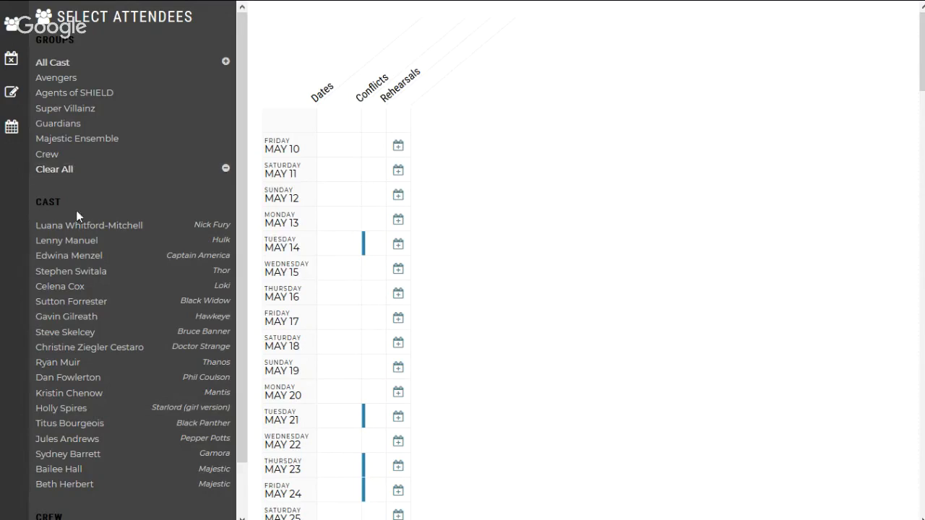
{"action": "scroll", "coordinate": [85, 287], "scroll_direction": "down", "scroll_amount": 1}
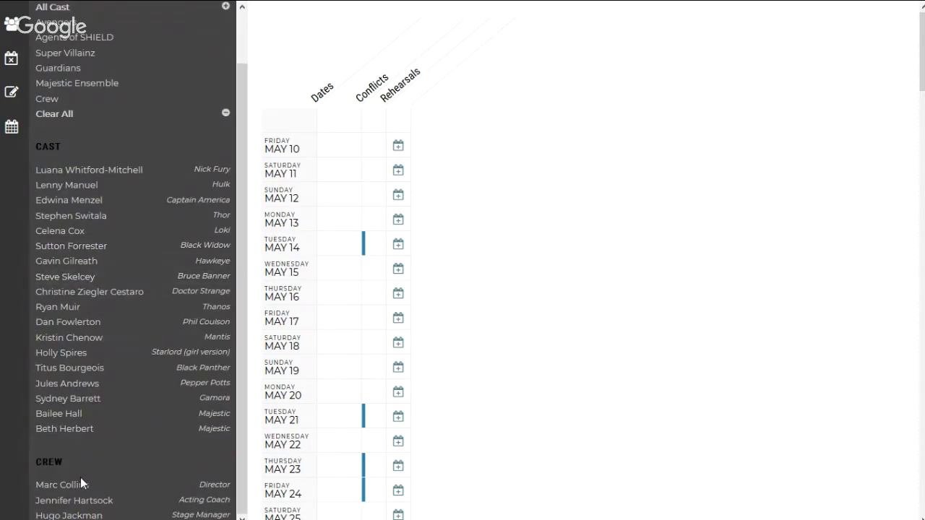
{"action": "scroll", "coordinate": [80, 477], "scroll_direction": "down", "scroll_amount": 7}
{"action": "scroll", "coordinate": [80, 477], "scroll_direction": "up", "scroll_amount": 7}
{"action": "scroll", "coordinate": [65, 158], "scroll_direction": "up", "scroll_amount": 1}
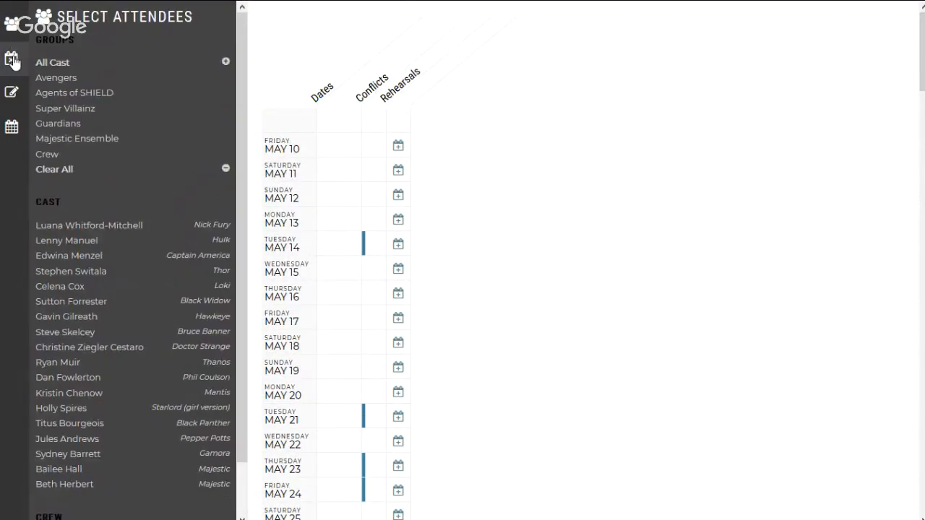
Step: Select All Cast as attendees and show their conflicts in the full-width Compare Conflicts view
{"action": "left_click", "coordinate": [12, 59]}
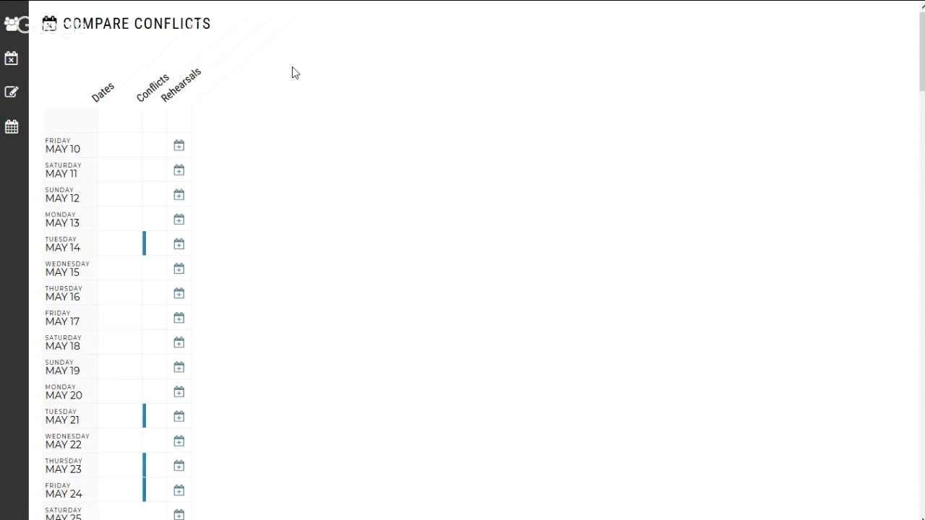
{"action": "left_click", "coordinate": [12, 24]}
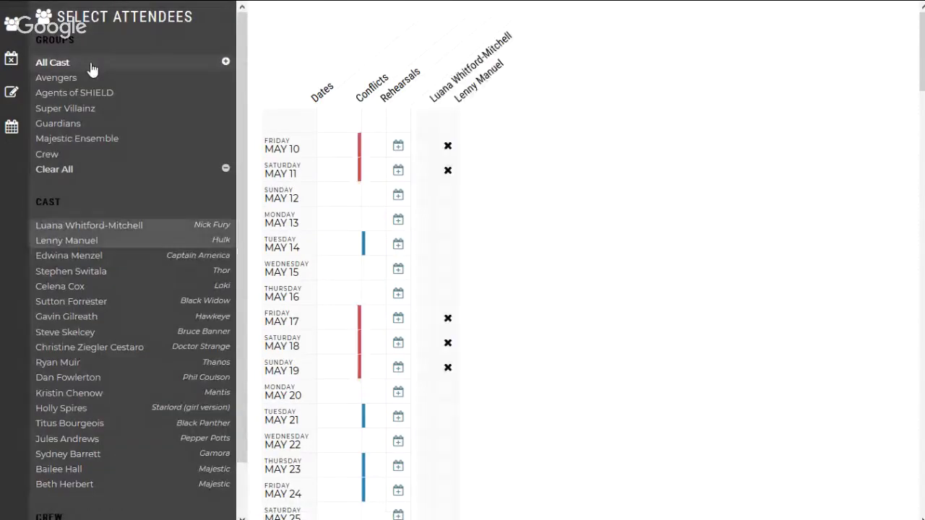
{"action": "left_click", "coordinate": [91, 68]}
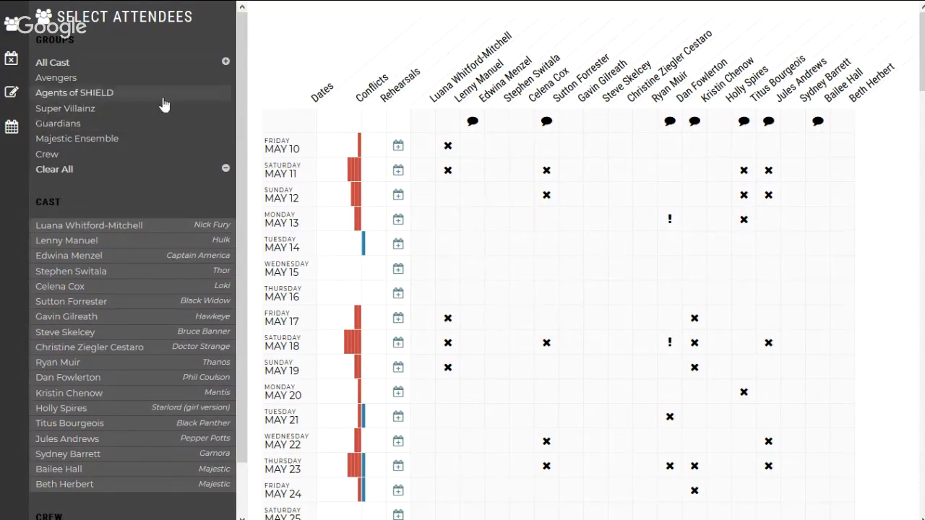
{"action": "left_click", "coordinate": [14, 66]}
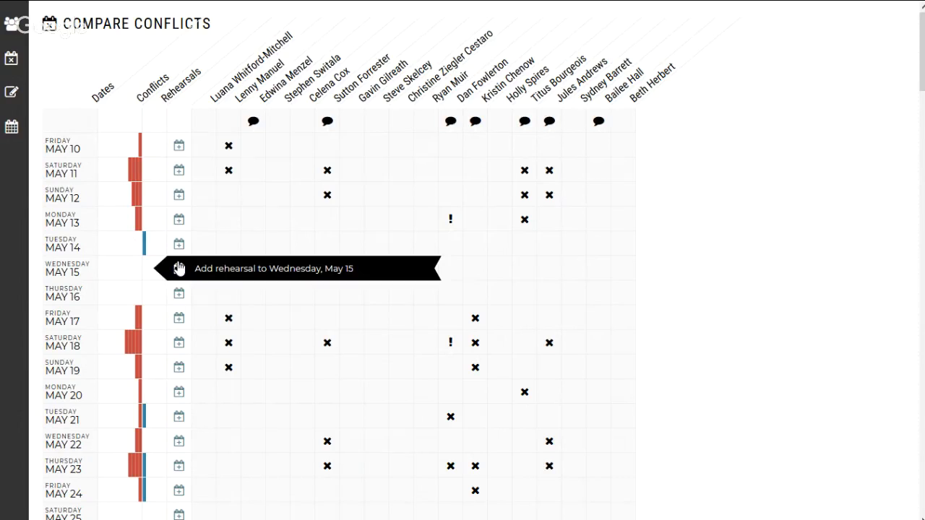
Step: Examine the comment for Black Widow's performer and the exclamation-marked conflicts of Phil Coulson's performer on May 18 and May 13
{"action": "key", "text": "F11"}
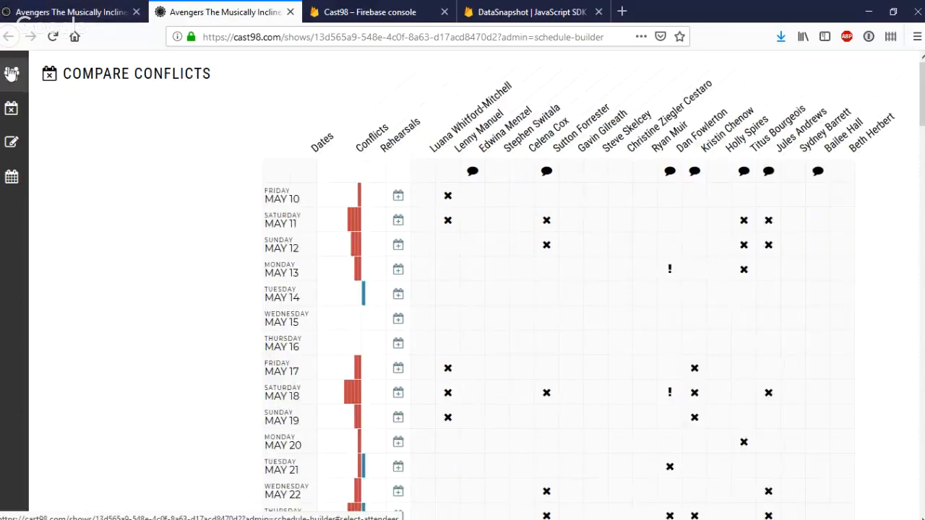
{"action": "left_click", "coordinate": [11, 74]}
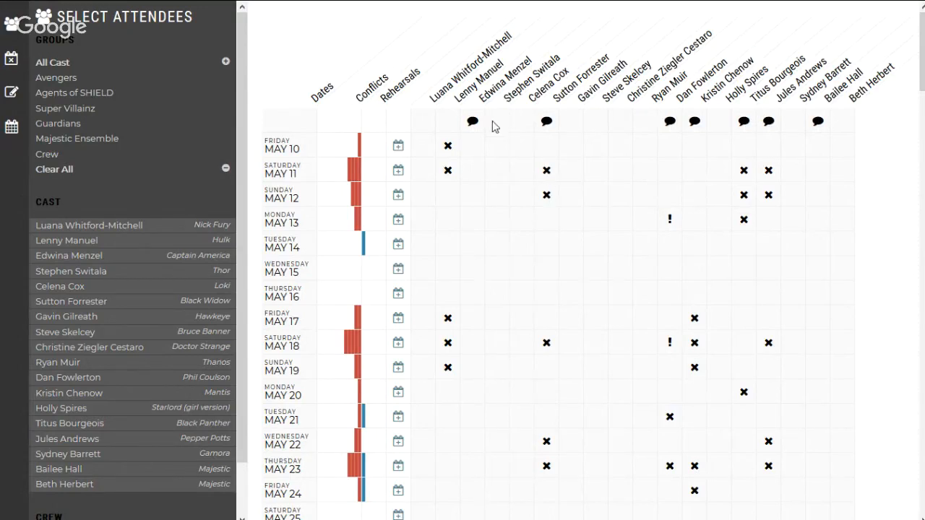
{"action": "mouse_move", "coordinate": [547, 124]}
{"action": "mouse_move", "coordinate": [669, 344]}
{"action": "mouse_move", "coordinate": [669, 224]}
{"action": "left_click", "coordinate": [14, 107]}
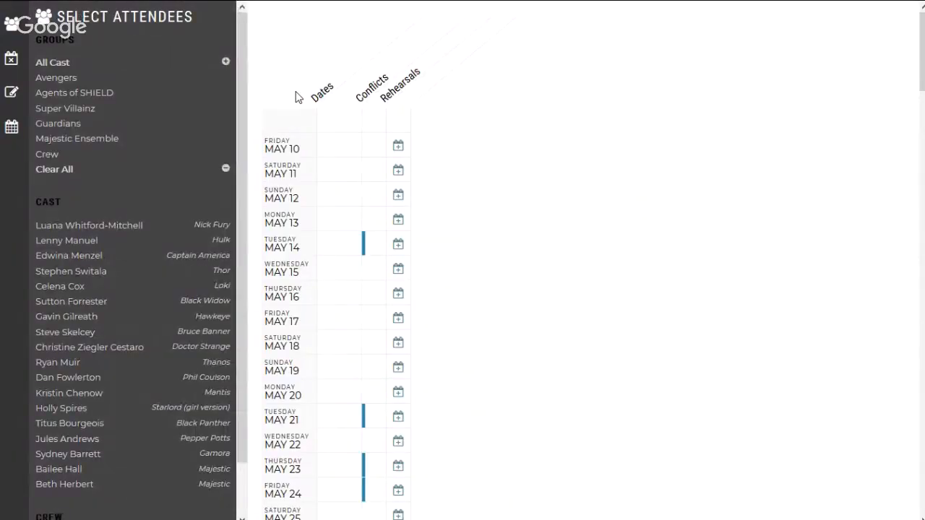
Step: Select All Cast as attendees again and clear the title Evil Laugh Workshop from the rehearsal form
{"action": "left_click", "coordinate": [45, 65]}
{"action": "left_click", "coordinate": [11, 94]}
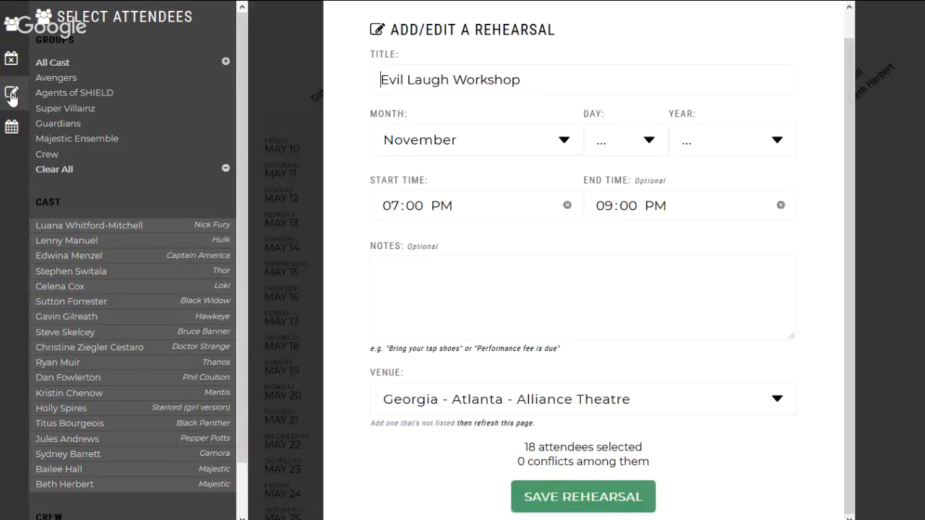
{"action": "double_click", "coordinate": [421, 80]}
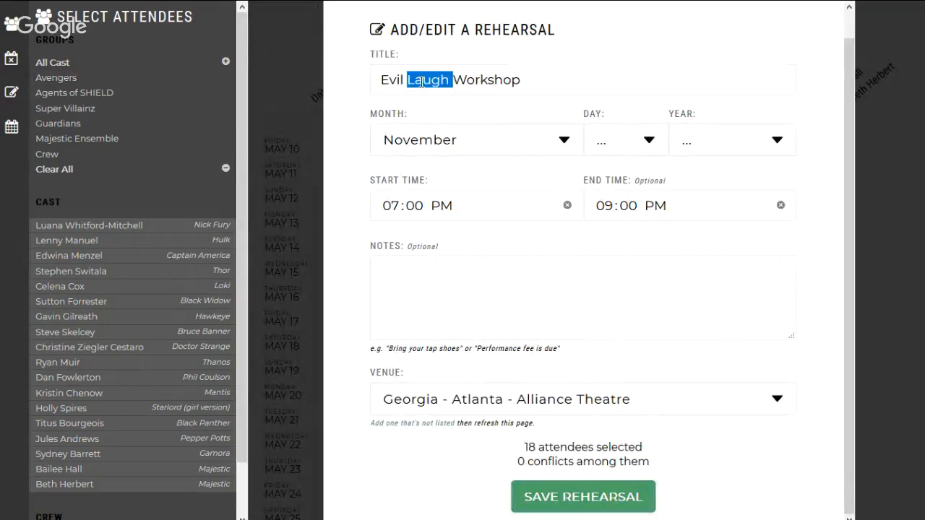
{"action": "triple_click", "coordinate": [421, 81]}
{"action": "key", "text": "BackSpace"}
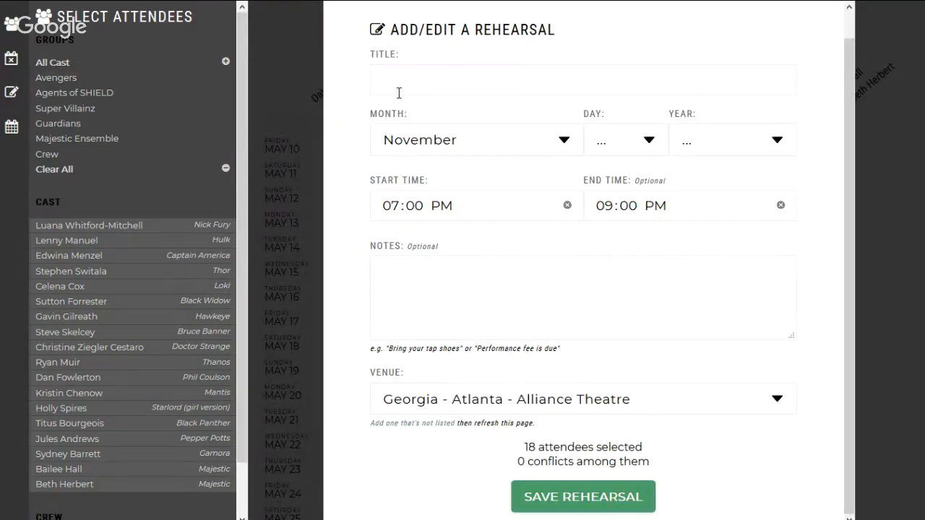
{"action": "left_click", "coordinate": [12, 93]}
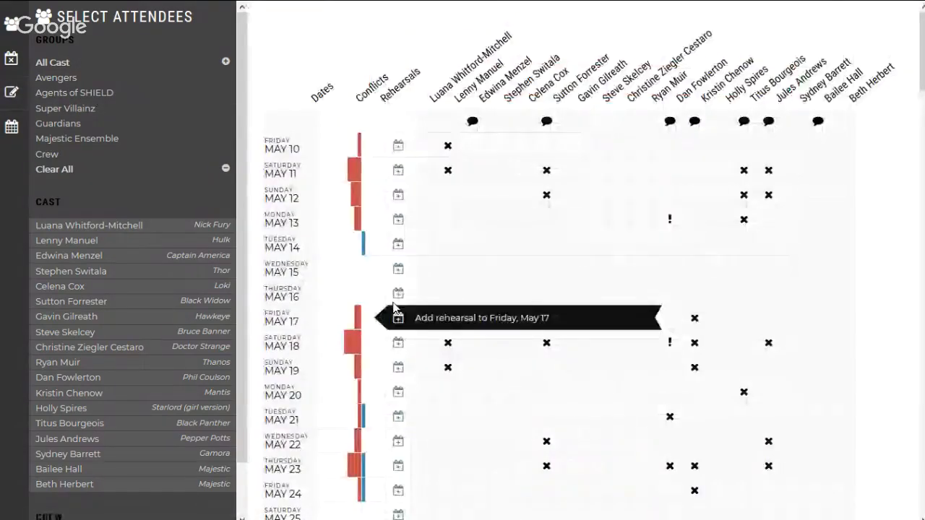
Step: Start adding a rehearsal on Saturday, May 25 and remove its end time
{"action": "scroll", "coordinate": [364, 307], "scroll_direction": "down", "scroll_amount": 3}
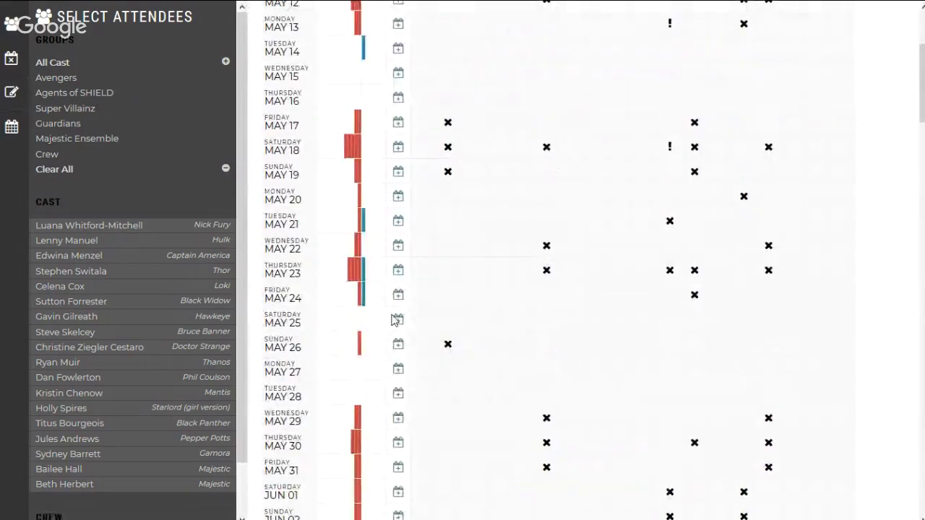
{"action": "left_click", "coordinate": [388, 318]}
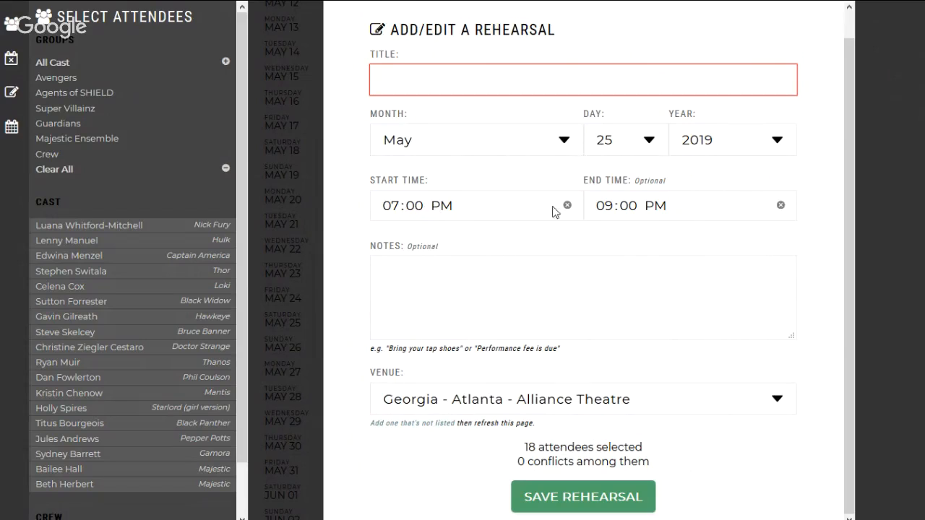
{"action": "left_click", "coordinate": [618, 204]}
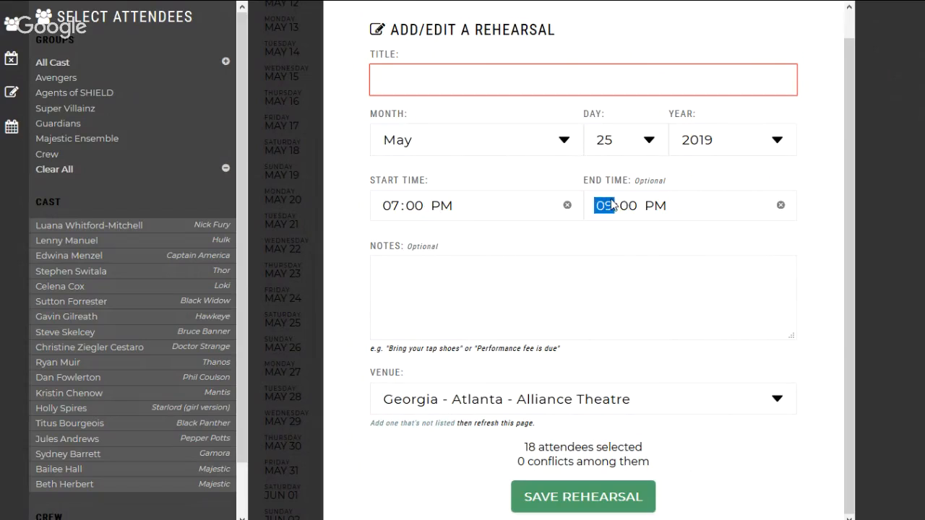
{"action": "left_click", "coordinate": [781, 207]}
{"action": "left_click", "coordinate": [594, 289]}
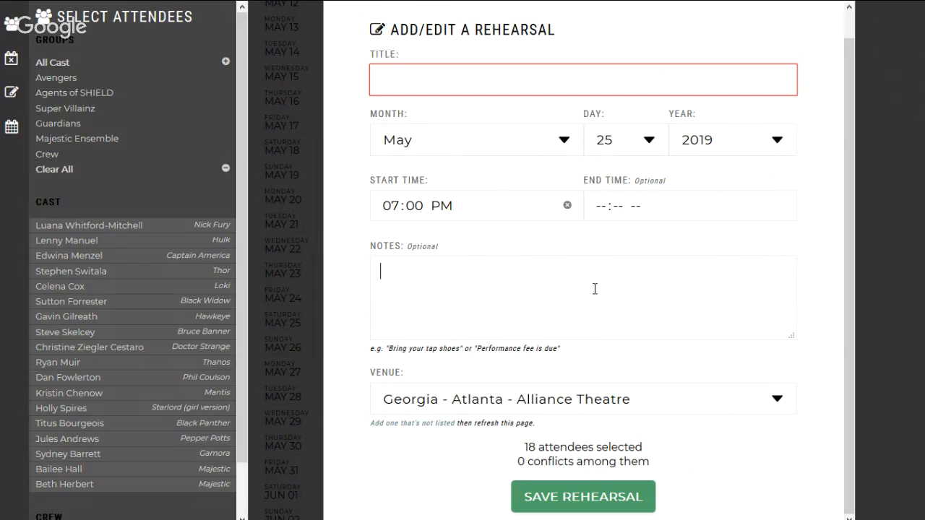
Step: Set the rehearsal's venue to Georgia - Forsyth - Backlot Players and its title to Tech Week
{"action": "left_click", "coordinate": [516, 405]}
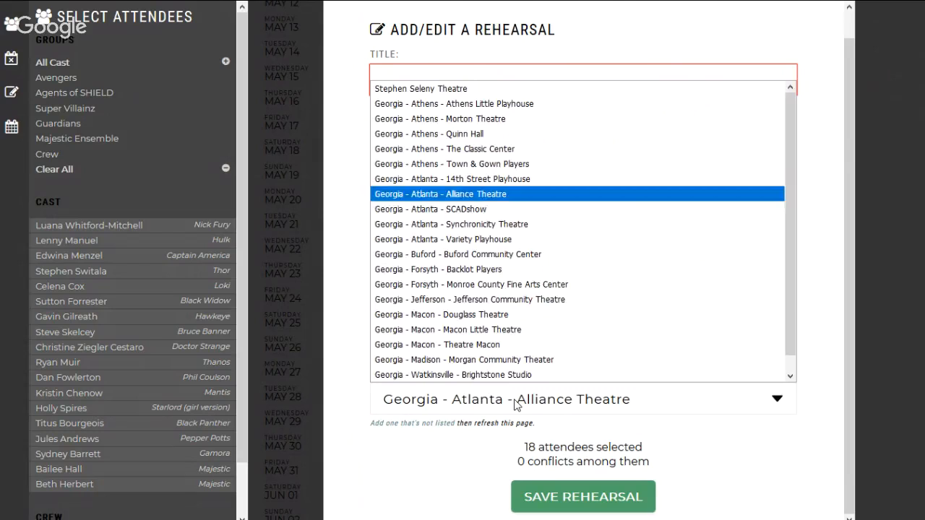
{"action": "left_click", "coordinate": [504, 270]}
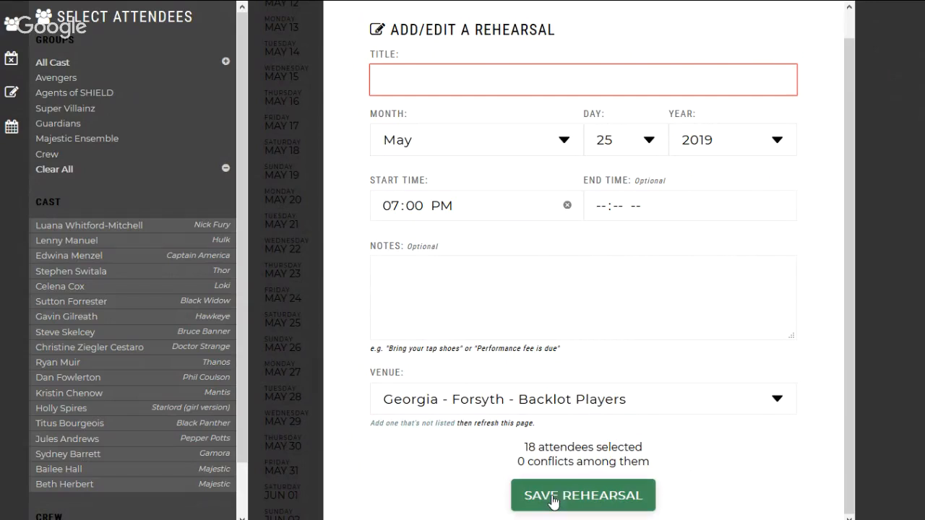
{"action": "left_click", "coordinate": [466, 80]}
{"action": "type", "text": "Tech Week"}
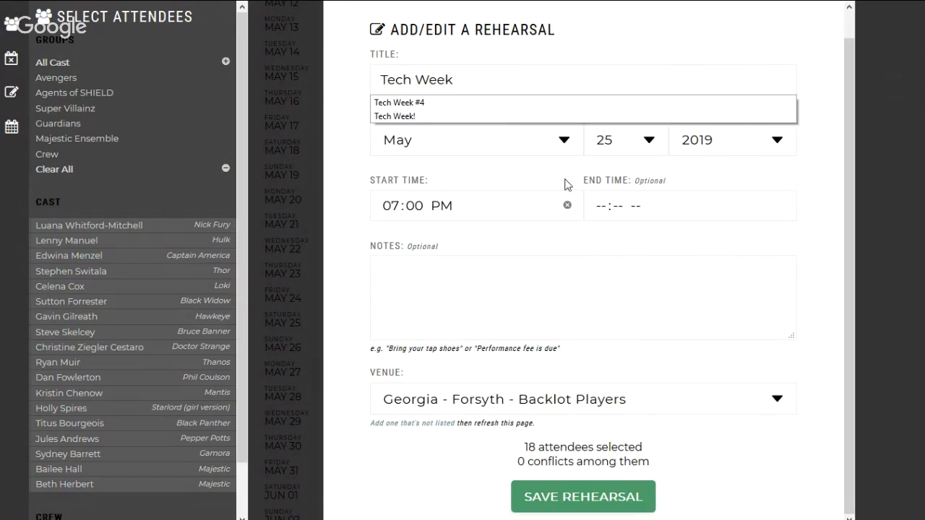
Step: Change the rehearsal's month to July and save the rehearsal
{"action": "left_click", "coordinate": [554, 140]}
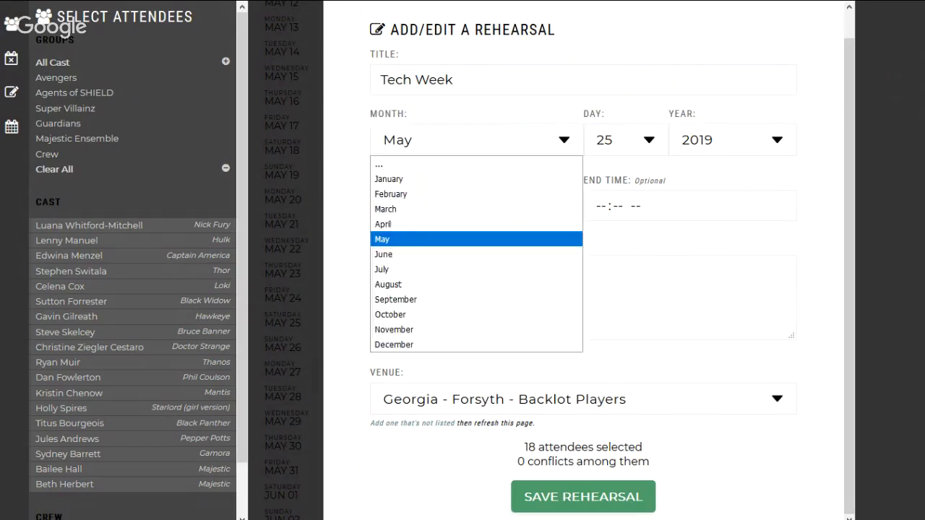
{"action": "left_click", "coordinate": [474, 269]}
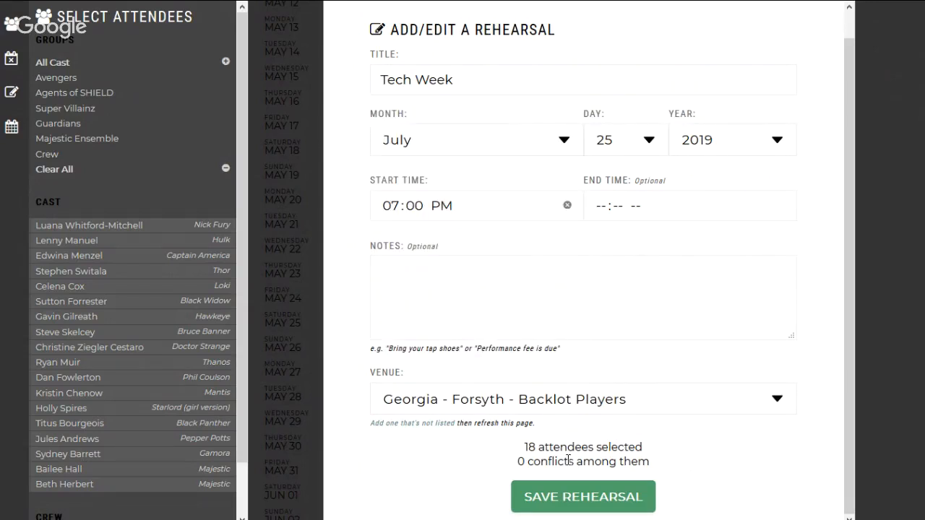
{"action": "left_click", "coordinate": [545, 508]}
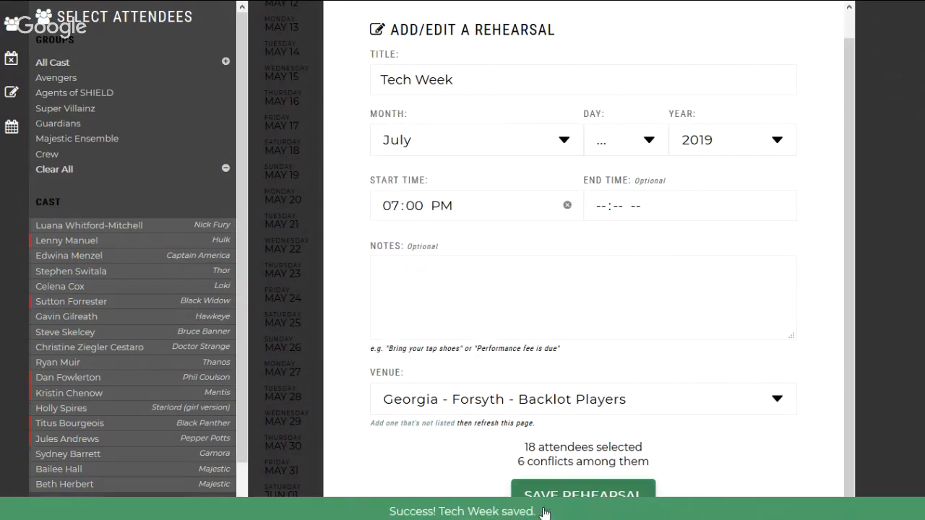
Step: Set the day of the Tech Week rehearsal to 17 and save it
{"action": "left_click", "coordinate": [607, 150]}
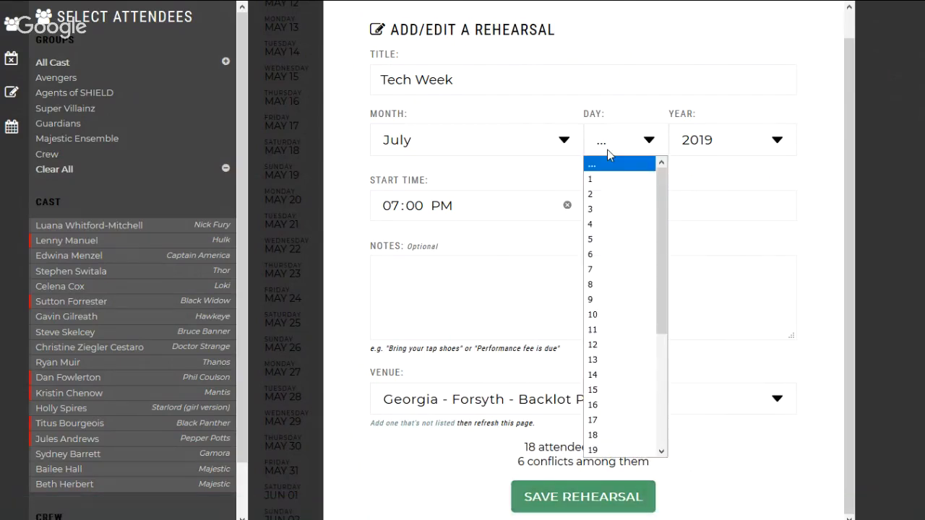
{"action": "left_click", "coordinate": [633, 108]}
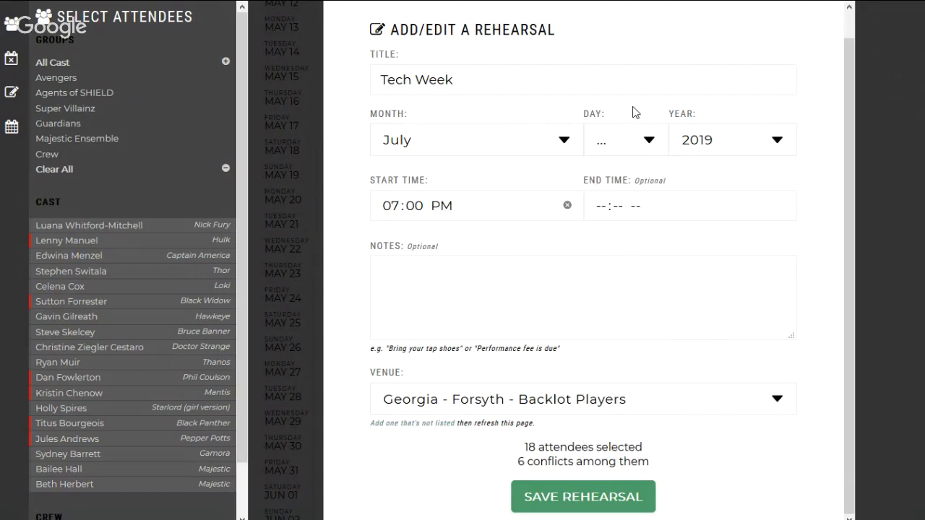
{"action": "left_click", "coordinate": [620, 143]}
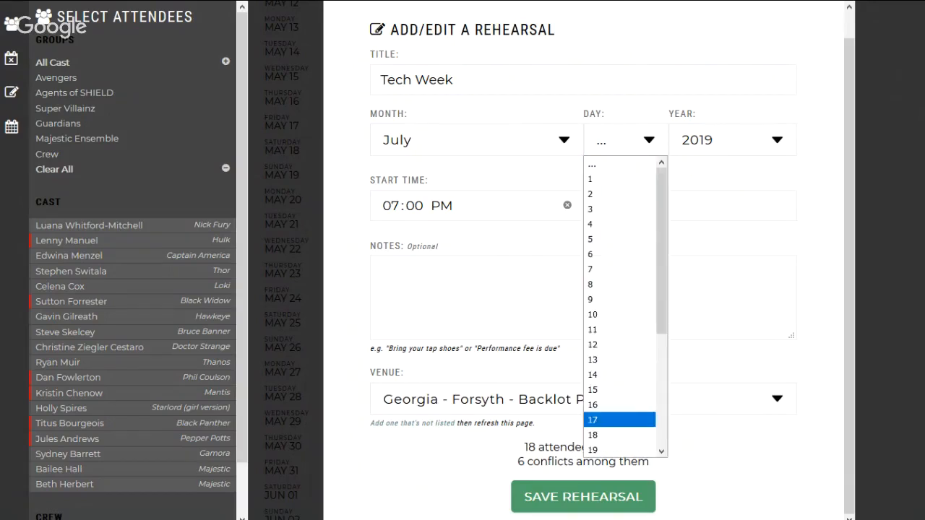
{"action": "left_click", "coordinate": [619, 420]}
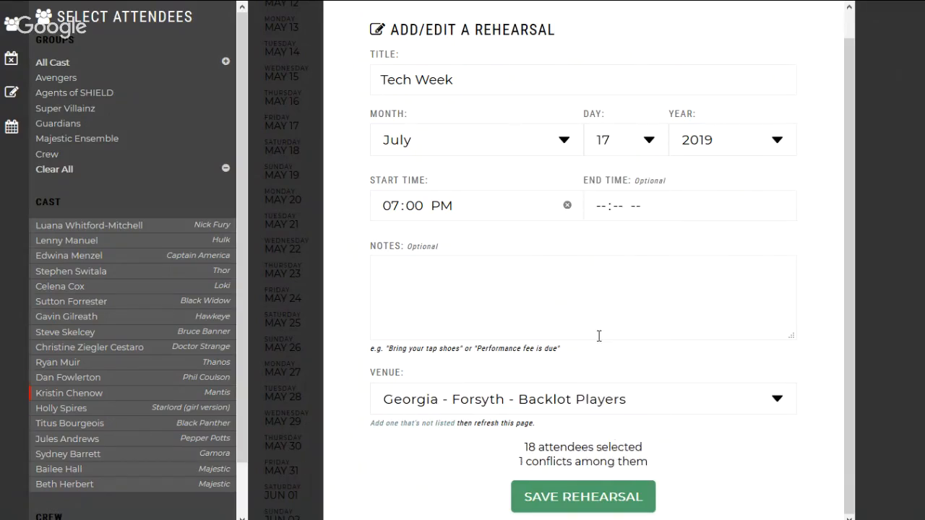
{"action": "left_click", "coordinate": [564, 499]}
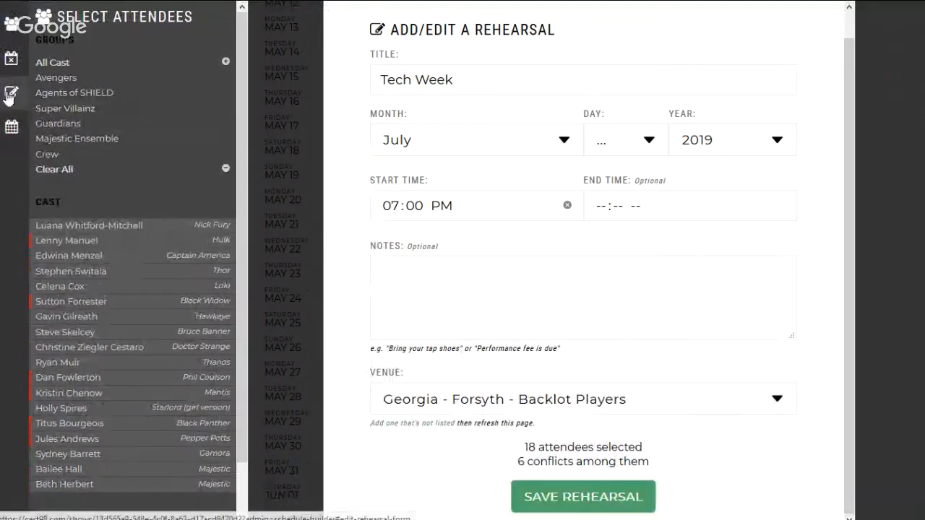
{"action": "left_click", "coordinate": [10, 32]}
{"action": "left_click", "coordinate": [10, 32]}
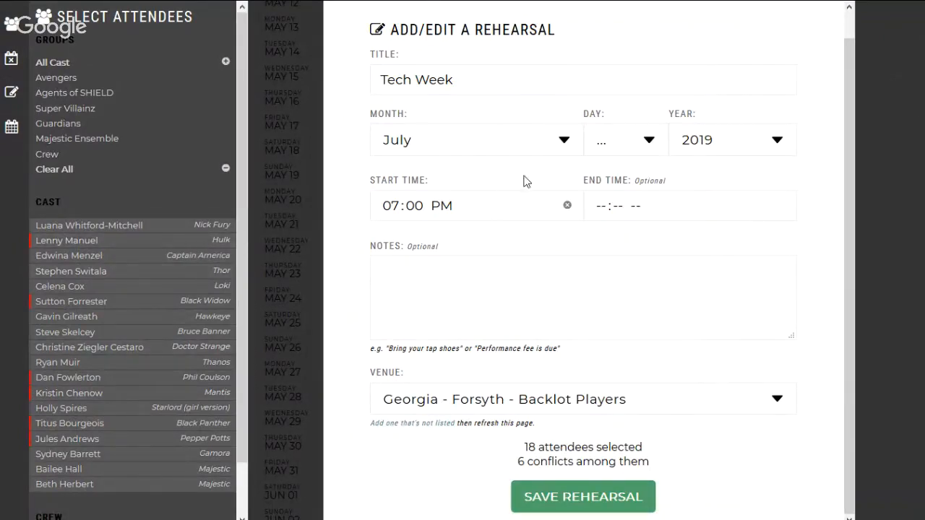
Step: Check July 13 for conflicts, set the Tech Week rehearsal's day to 14 instead, and save the rehearsal
{"action": "left_click", "coordinate": [659, 141]}
{"action": "left_click", "coordinate": [622, 360]}
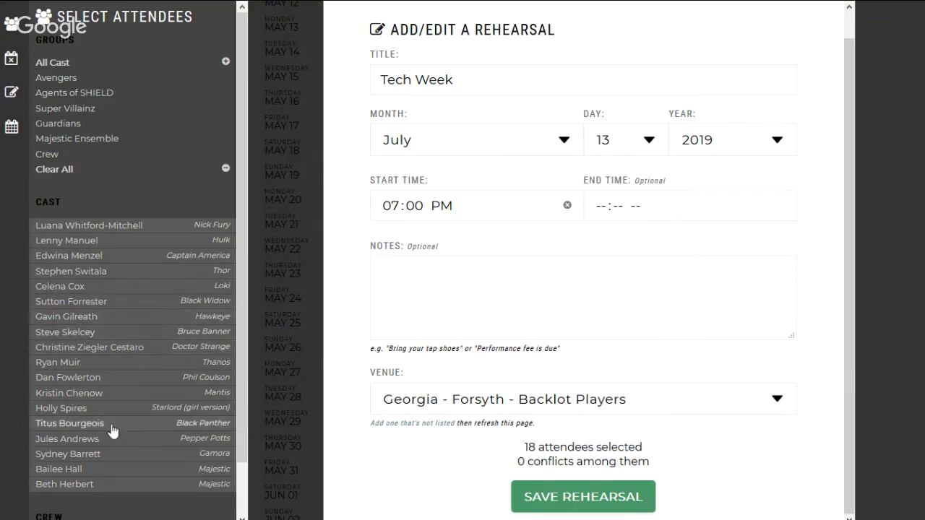
{"action": "left_click", "coordinate": [626, 144]}
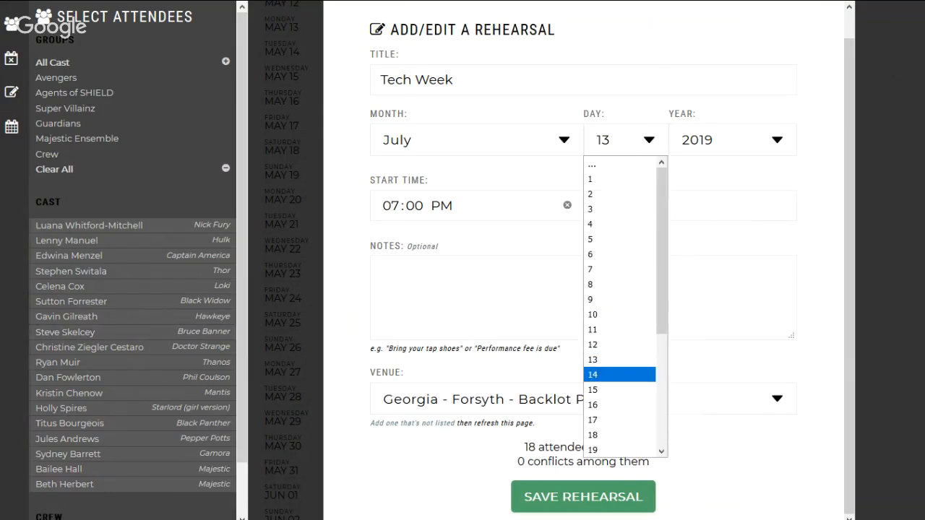
{"action": "left_click", "coordinate": [600, 376]}
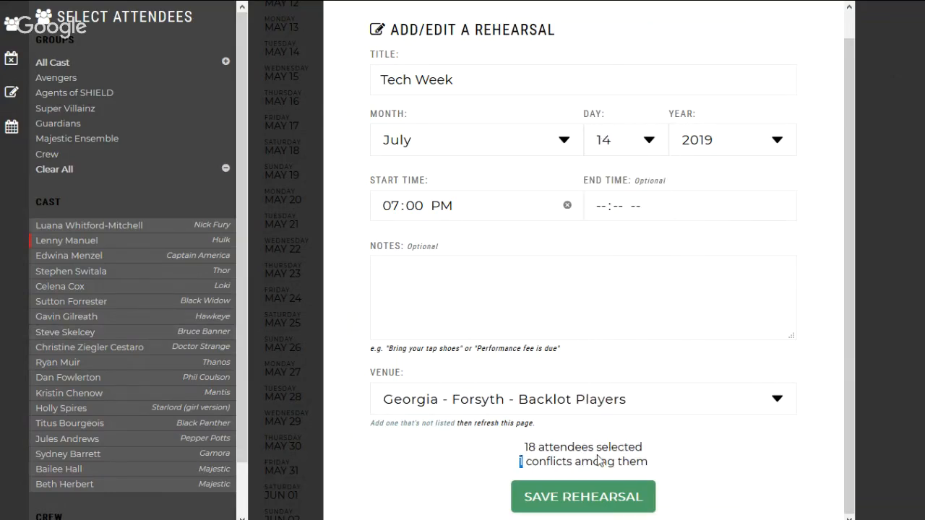
{"action": "left_click_drag", "start_coordinate": [644, 447], "coordinate": [563, 448]}
{"action": "left_click", "coordinate": [563, 449]}
{"action": "left_click", "coordinate": [572, 497]}
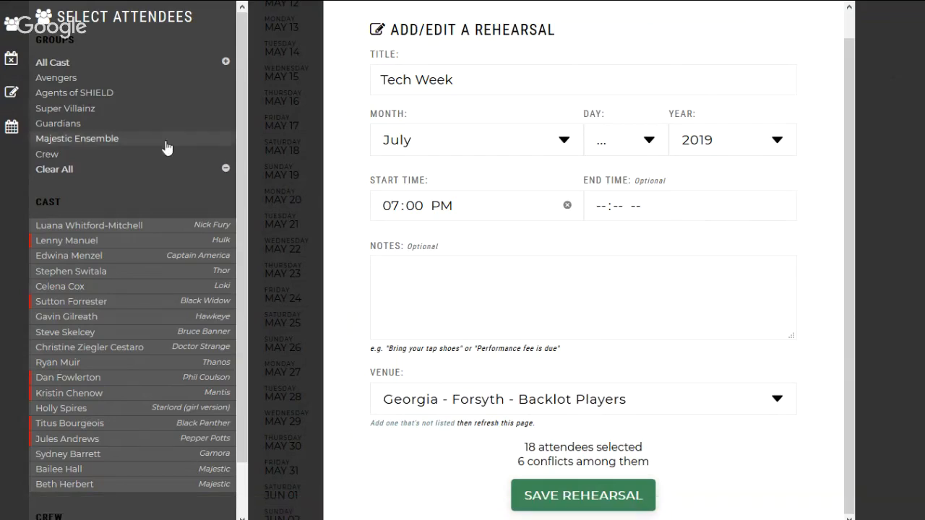
Step: Go to the upcoming rehearsal schedule and show the attendees of Added Reh for the SFX on July 14 and Scene 2 on July 12
{"action": "left_click", "coordinate": [10, 130]}
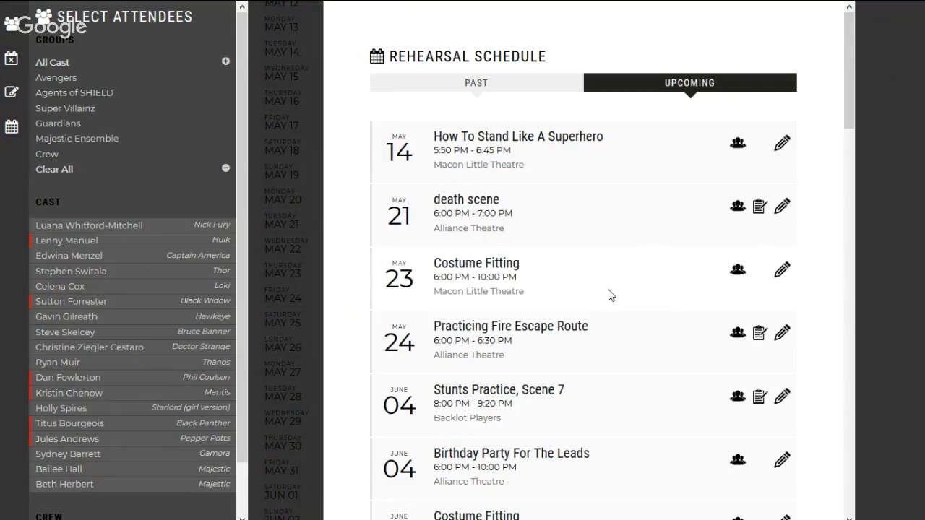
{"action": "scroll", "coordinate": [609, 295], "scroll_direction": "down", "scroll_amount": 8}
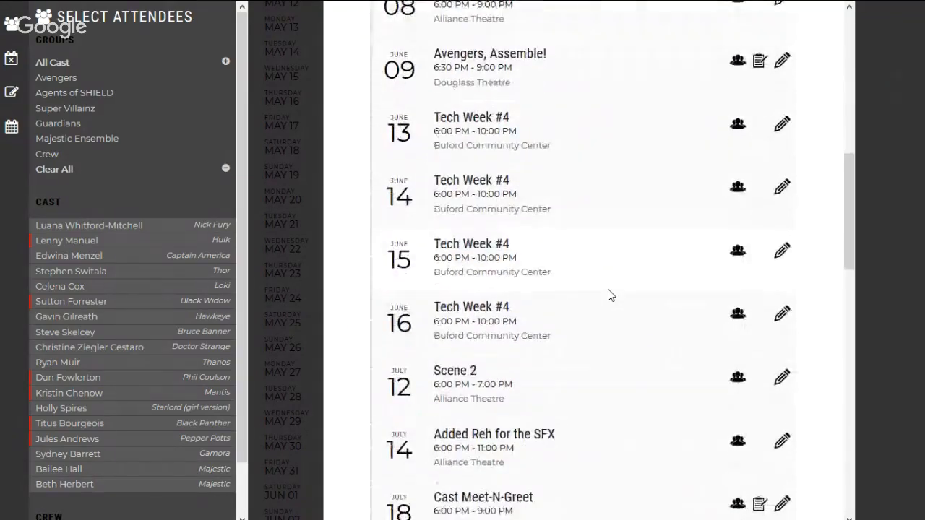
{"action": "scroll", "coordinate": [609, 294], "scroll_direction": "down", "scroll_amount": 2}
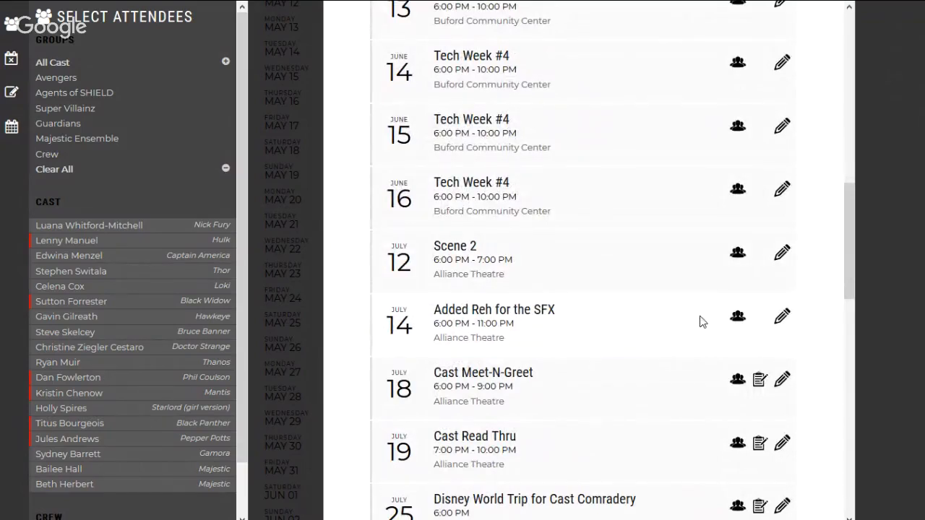
{"action": "left_click", "coordinate": [736, 318]}
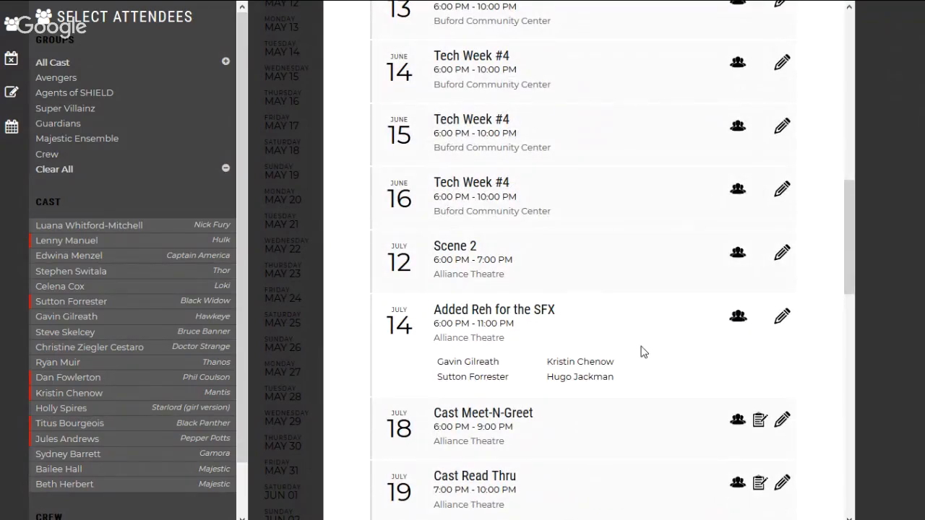
{"action": "left_click", "coordinate": [737, 254]}
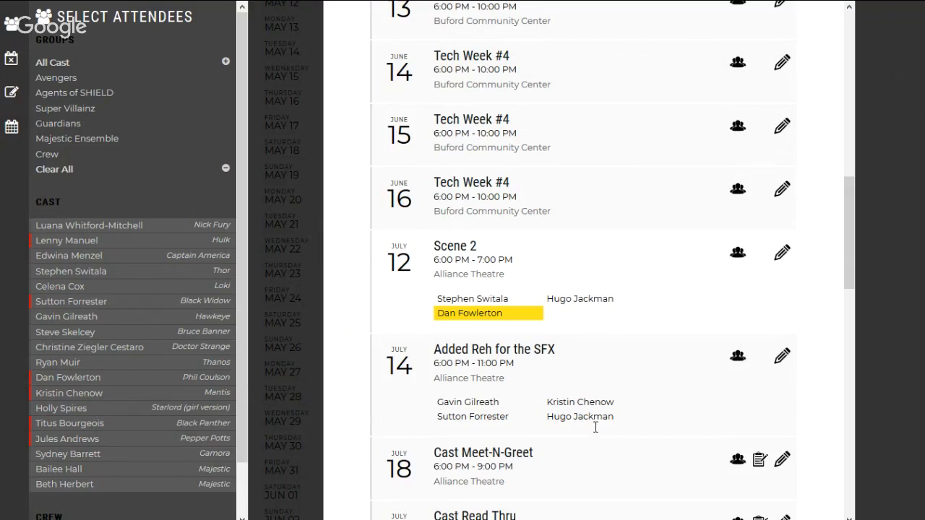
{"action": "left_click_drag", "start_coordinate": [504, 313], "coordinate": [443, 312]}
{"action": "left_click", "coordinate": [443, 312]}
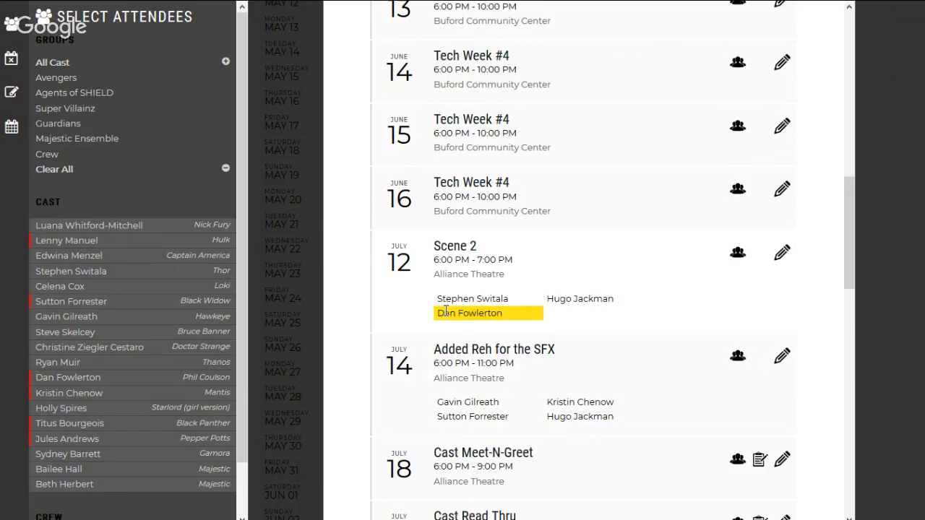
Step: Show the attendees of the Tech Week #4 rehearsals on June 16, 15, 14 and 13 and of Avengers, Assemble! on June 9
{"action": "left_click", "coordinate": [737, 189]}
{"action": "left_click", "coordinate": [738, 126]}
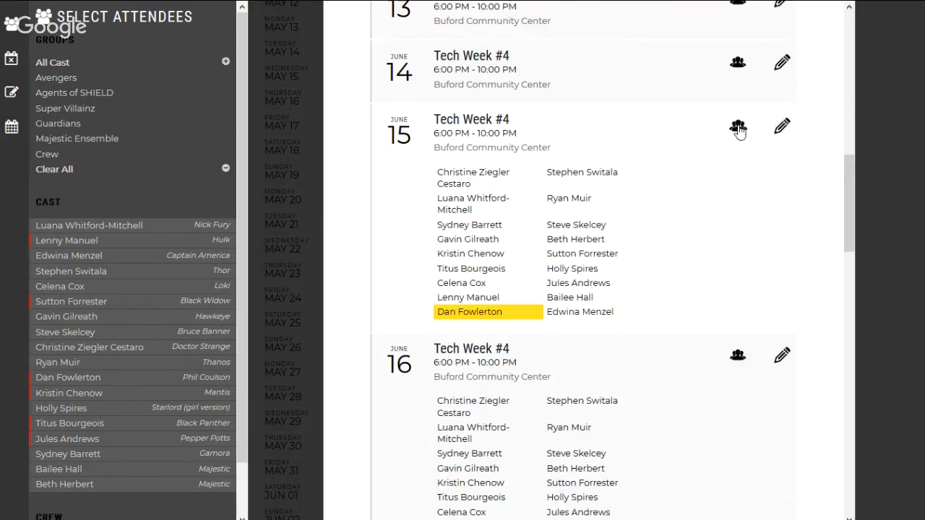
{"action": "left_click", "coordinate": [738, 66]}
{"action": "scroll", "coordinate": [737, 78], "scroll_direction": "up", "scroll_amount": 3}
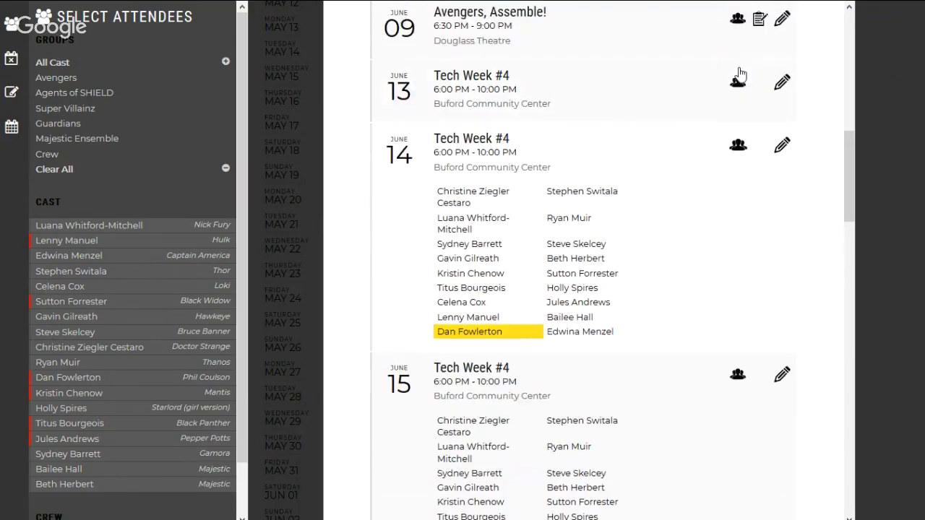
{"action": "left_click", "coordinate": [738, 155]}
{"action": "left_click", "coordinate": [737, 92]}
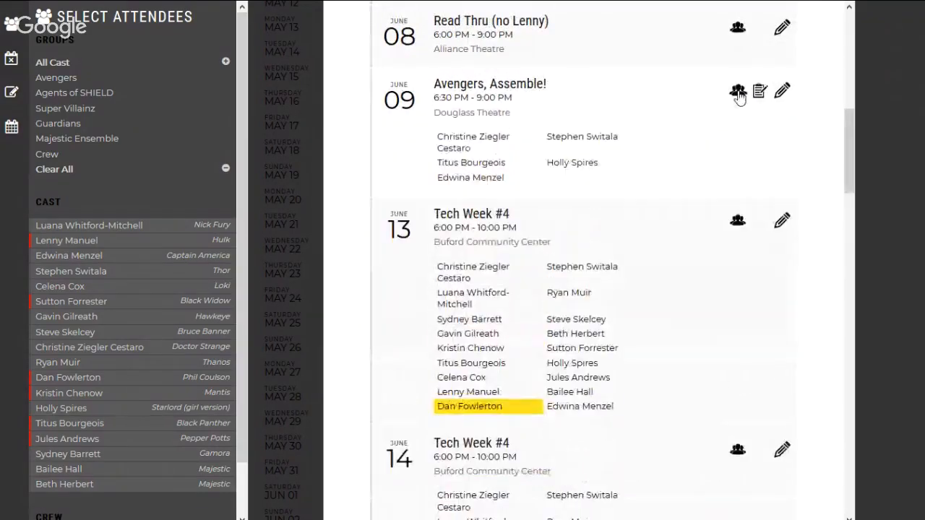
Step: Check the attendee lists of the June 8 Read Thru, the June 5 Costume Fitting and the June 4 Birthday Party For The Leads
{"action": "scroll", "coordinate": [737, 145], "scroll_direction": "up", "scroll_amount": 3}
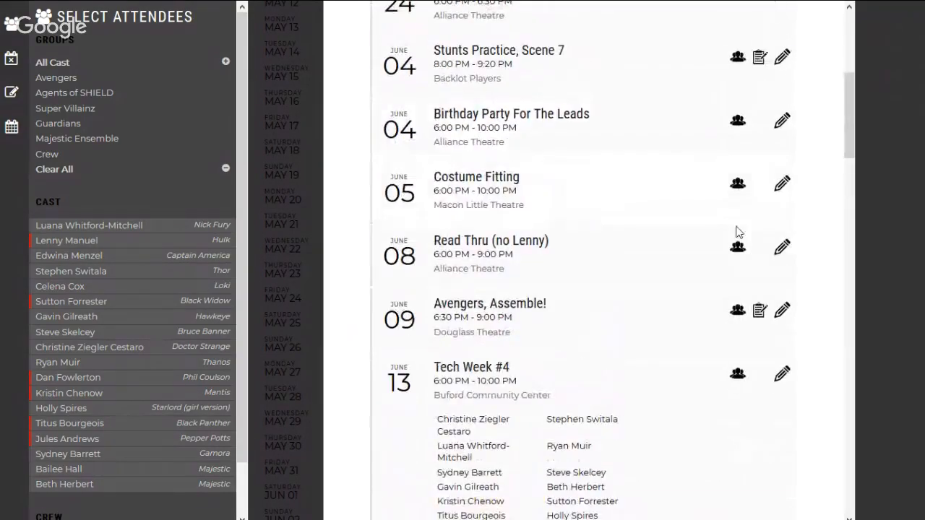
{"action": "left_click", "coordinate": [736, 249]}
{"action": "left_click", "coordinate": [736, 250]}
{"action": "left_click", "coordinate": [737, 184]}
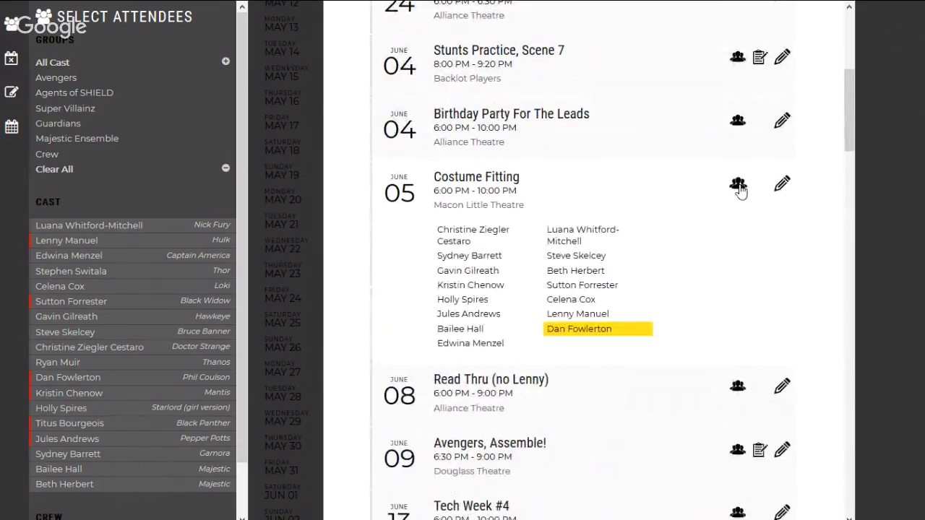
{"action": "left_click", "coordinate": [737, 183]}
{"action": "left_click", "coordinate": [738, 121]}
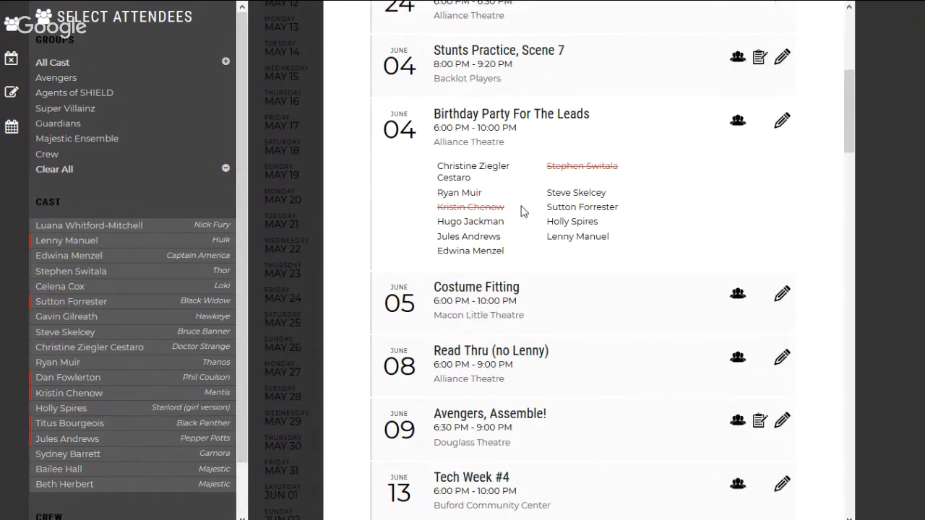
{"action": "triple_click", "coordinate": [455, 207]}
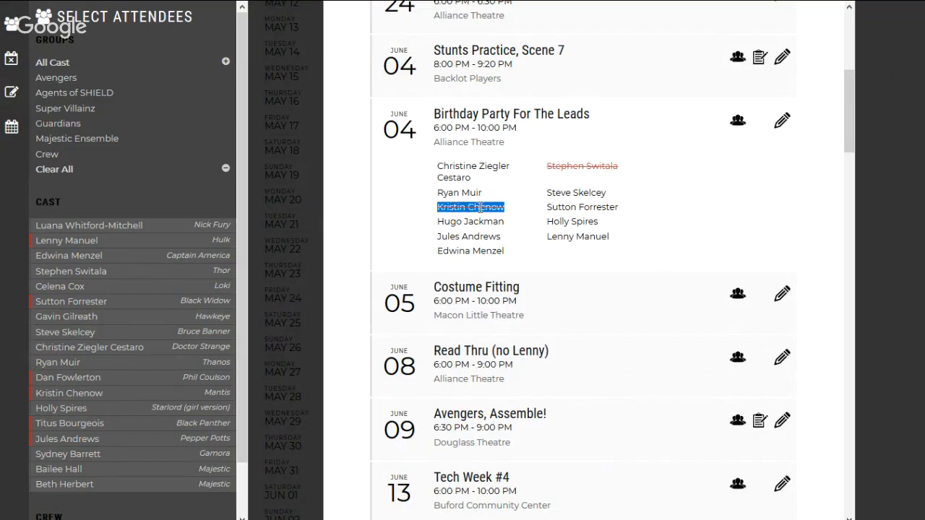
{"action": "left_click", "coordinate": [481, 207]}
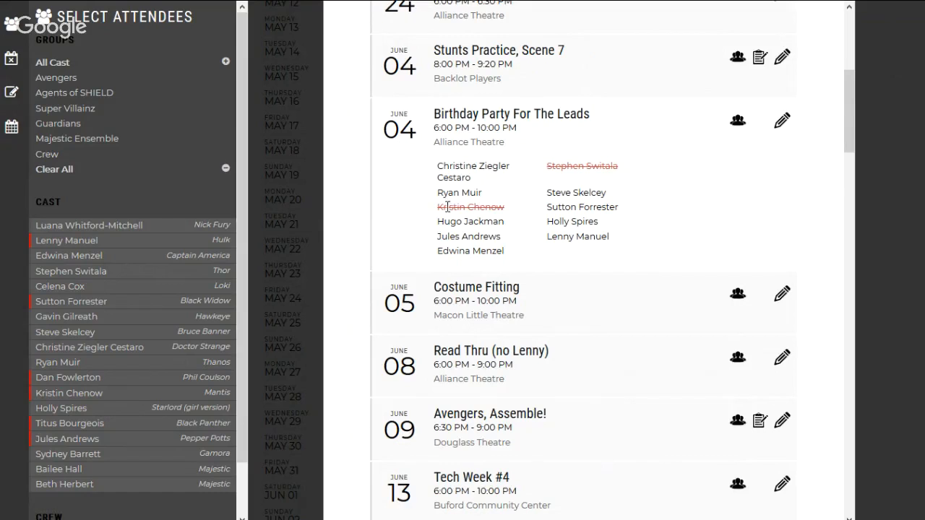
{"action": "double_click", "coordinate": [448, 207]}
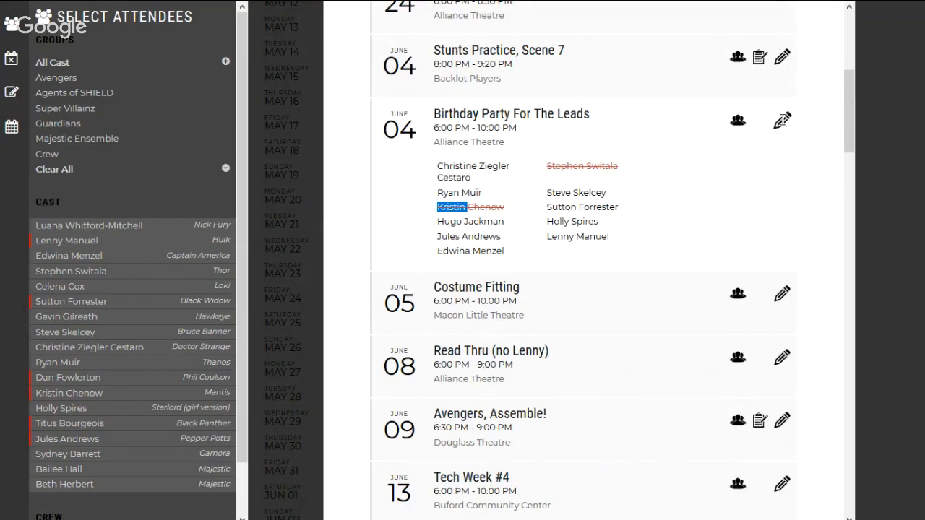
Step: Edit Birthday Party For The Leads by adding Hawkeye and removing Thor, Bruce Banner and Starlord as attendees, and save the rehearsal
{"action": "left_click", "coordinate": [782, 119]}
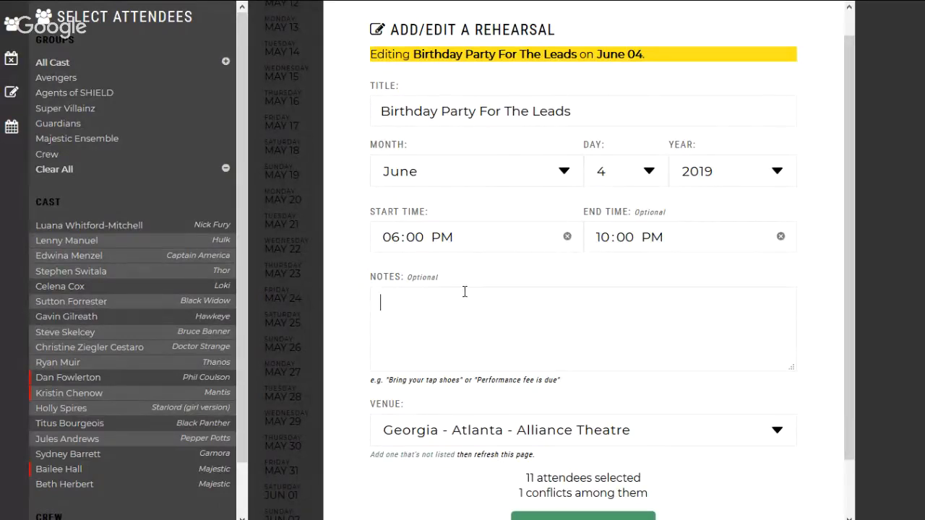
{"action": "left_click", "coordinate": [90, 319]}
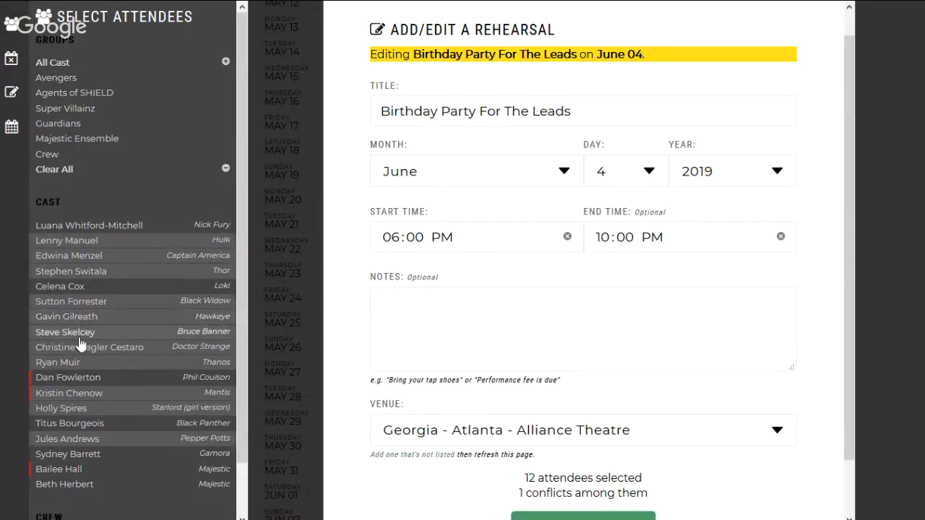
{"action": "left_click", "coordinate": [80, 334]}
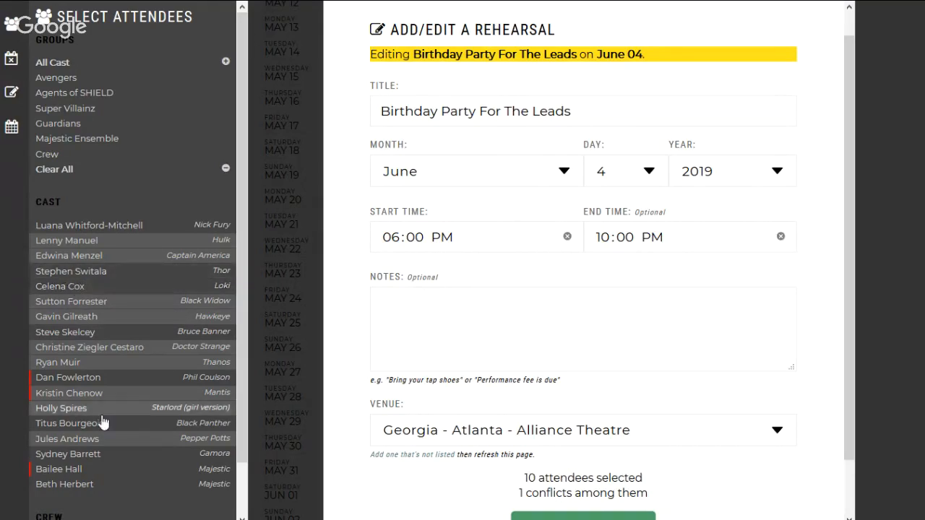
{"action": "left_click", "coordinate": [72, 409]}
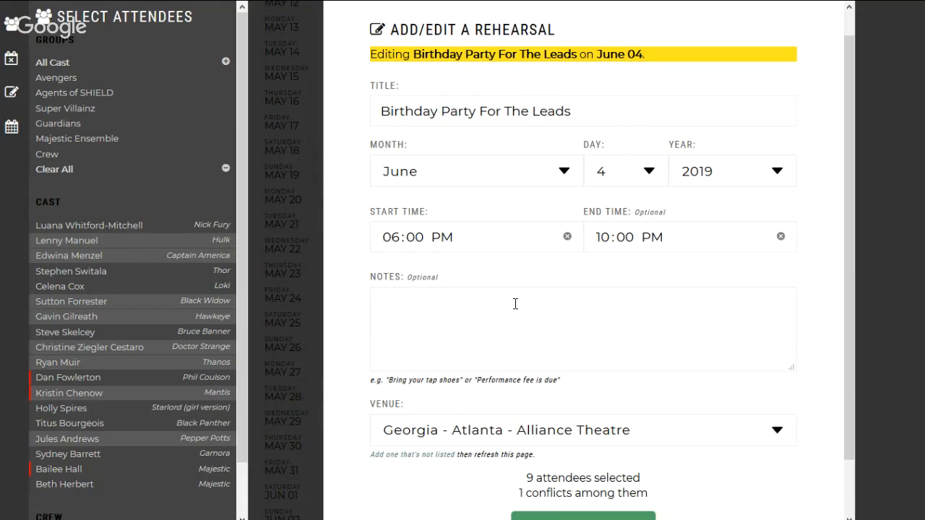
{"action": "scroll", "coordinate": [568, 469], "scroll_direction": "down", "scroll_amount": 2}
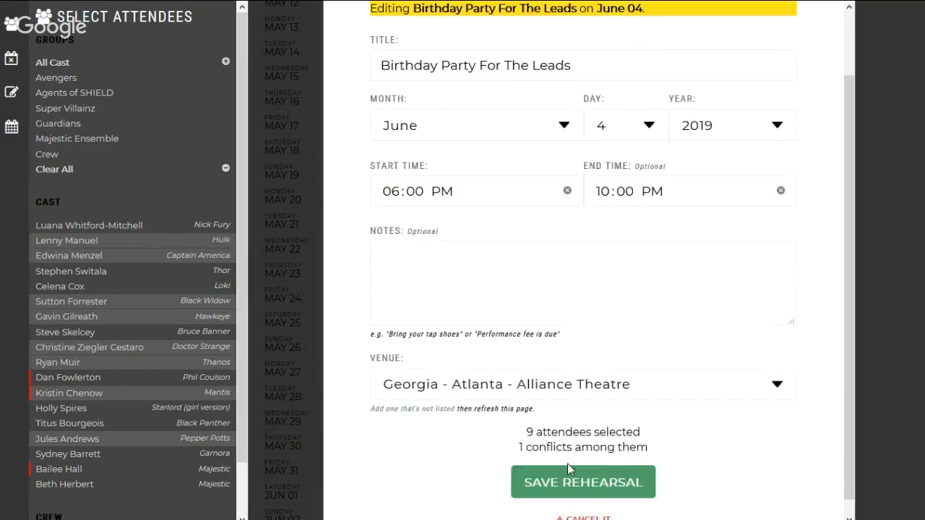
{"action": "left_click", "coordinate": [571, 464]}
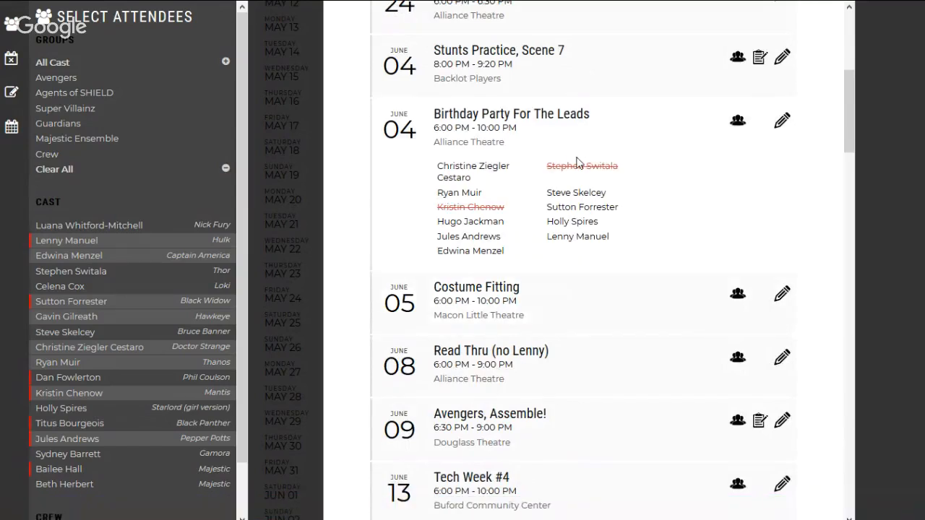
Step: Review the July Tech Week entries at the end of the schedule and show the notes for Choreography: High Adventure on December 4
{"action": "scroll", "coordinate": [614, 138], "scroll_direction": "up", "scroll_amount": 5}
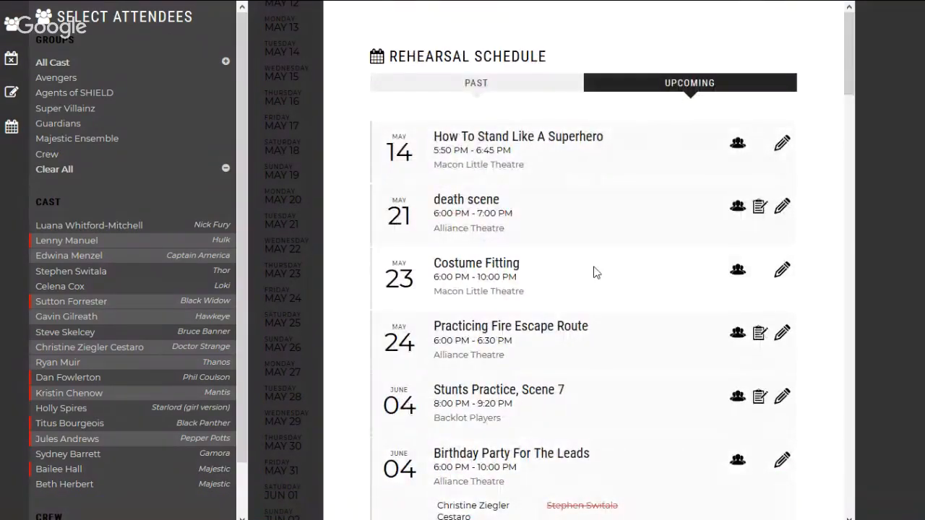
{"action": "scroll", "coordinate": [595, 273], "scroll_direction": "down", "scroll_amount": 15}
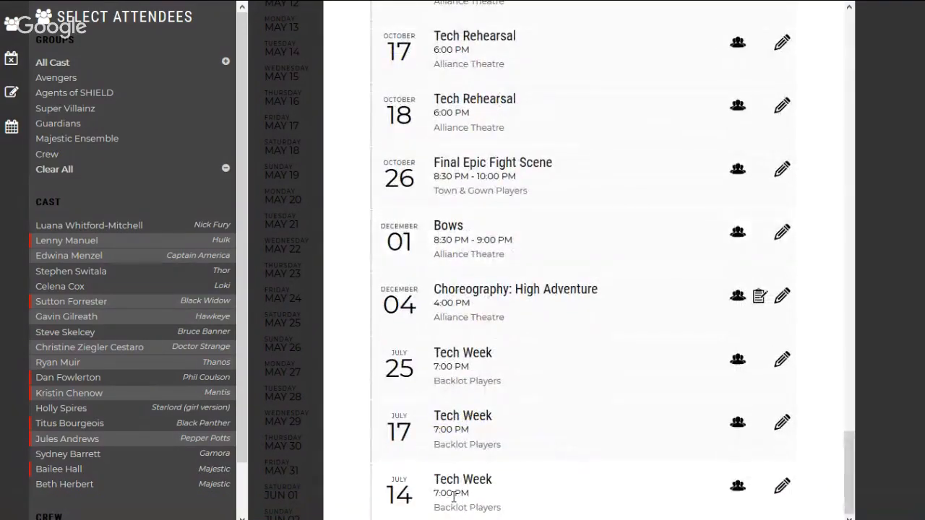
{"action": "left_click_drag", "start_coordinate": [454, 495], "coordinate": [413, 375]}
{"action": "left_click", "coordinate": [442, 355]}
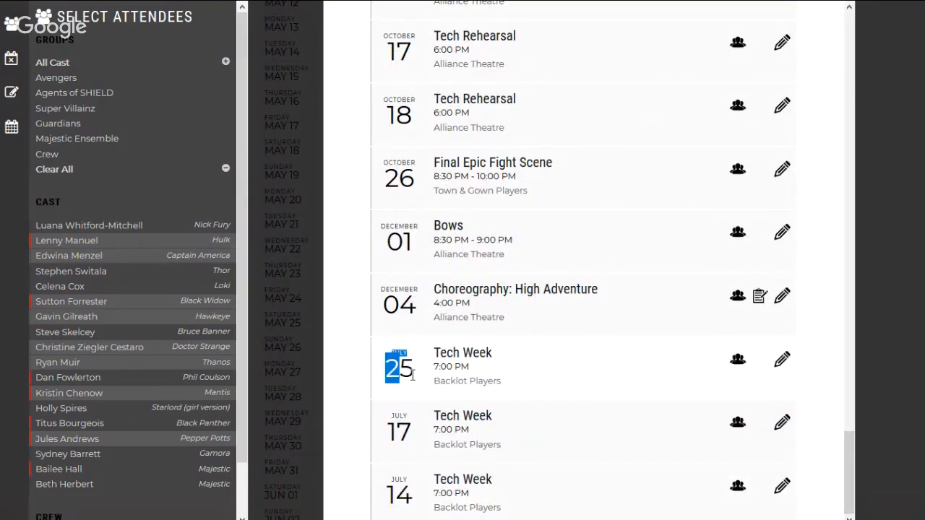
{"action": "left_click", "coordinate": [413, 375]}
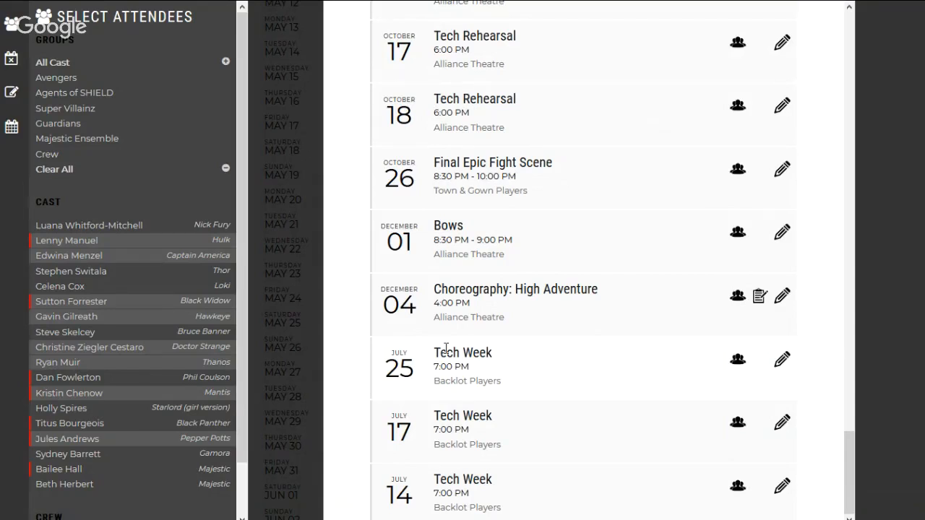
{"action": "left_click", "coordinate": [759, 297]}
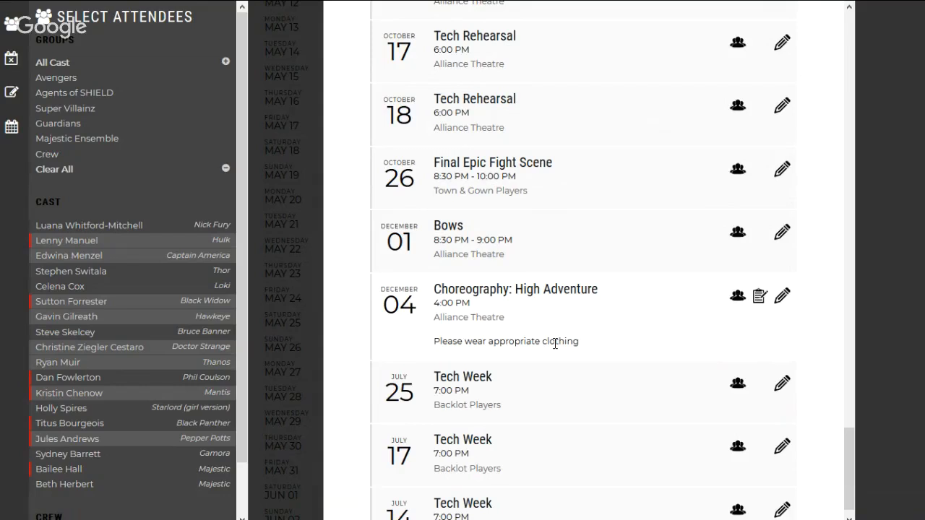
Step: Browse the past rehearsals, show the notes for Fight Scene Choreo on November 8, and return to the upcoming rehearsals
{"action": "scroll", "coordinate": [555, 343], "scroll_direction": "up", "scroll_amount": 15}
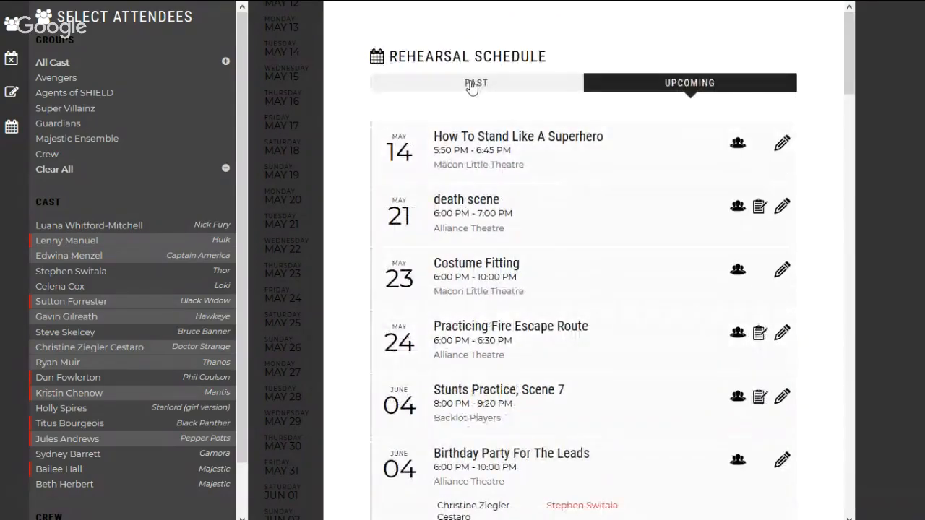
{"action": "left_click", "coordinate": [471, 85]}
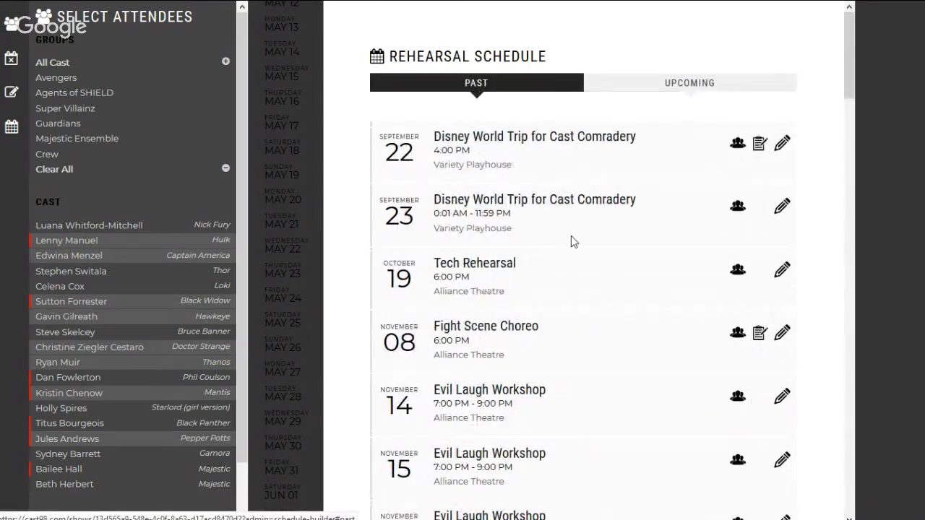
{"action": "scroll", "coordinate": [571, 240], "scroll_direction": "down", "scroll_amount": 1}
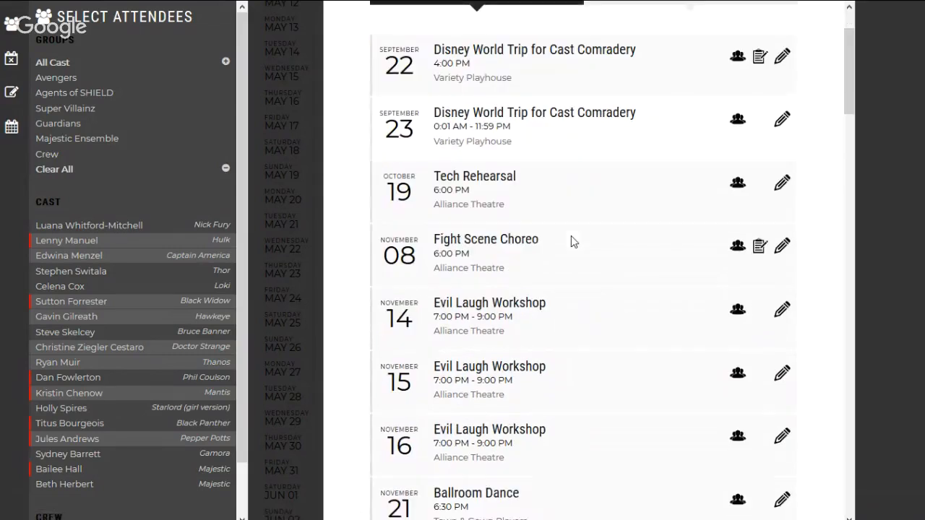
{"action": "left_click", "coordinate": [762, 241]}
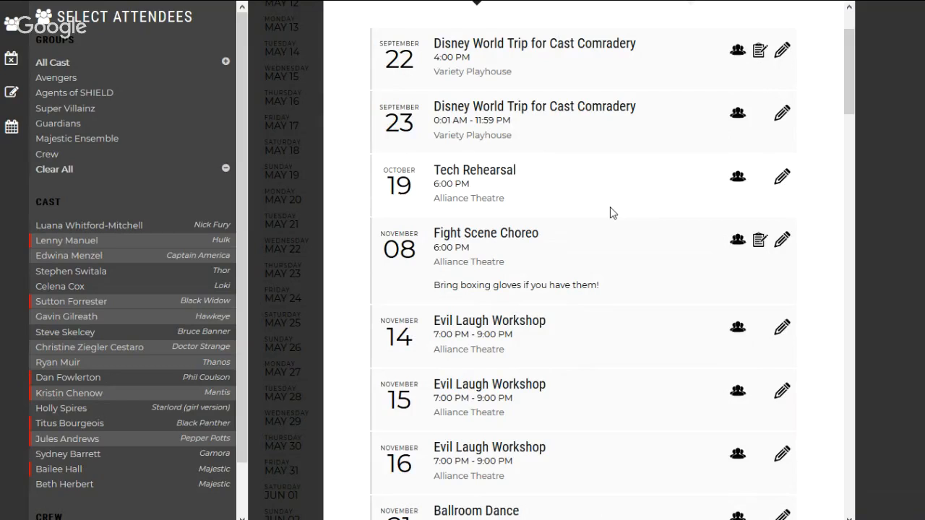
{"action": "scroll", "coordinate": [610, 207], "scroll_direction": "down", "scroll_amount": 3}
{"action": "scroll", "coordinate": [610, 206], "scroll_direction": "up", "scroll_amount": 5}
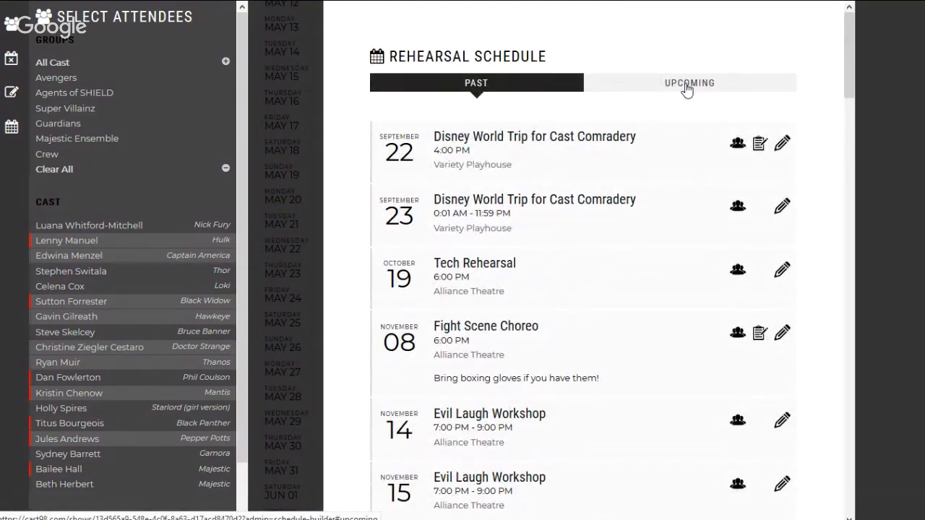
{"action": "left_click", "coordinate": [687, 88]}
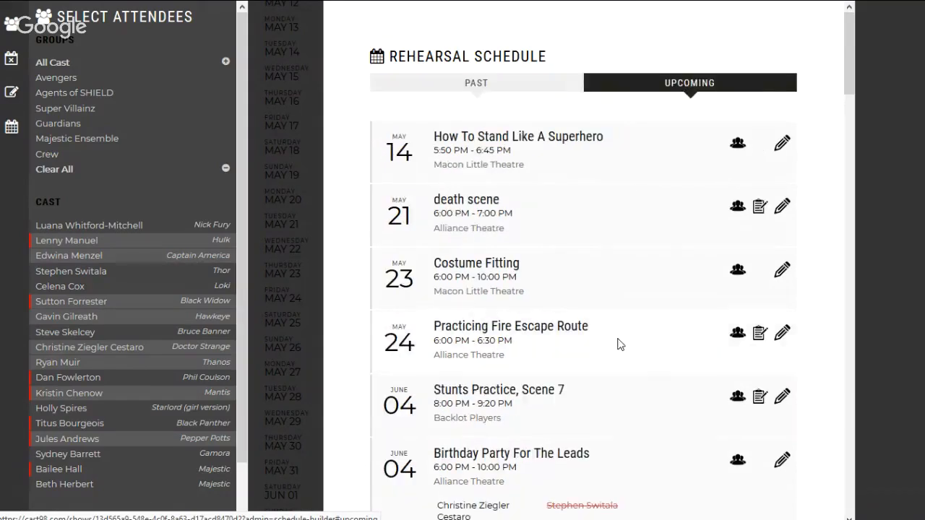
Step: Collapse the attendee lists of the Tech Week #4 rehearsals on June 13, 14 and 15 in the upcoming schedule
{"action": "scroll", "coordinate": [619, 345], "scroll_direction": "down", "scroll_amount": 15}
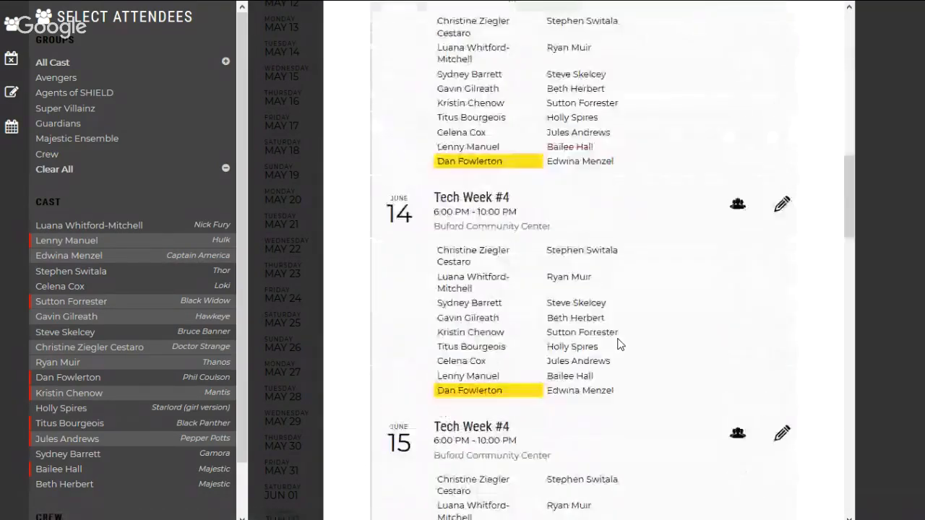
{"action": "scroll", "coordinate": [619, 345], "scroll_direction": "up", "scroll_amount": 3}
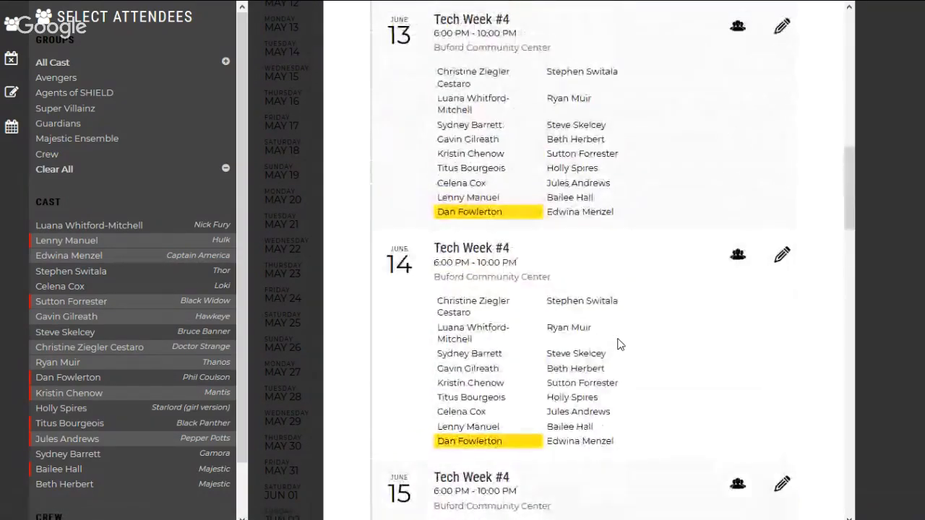
{"action": "scroll", "coordinate": [620, 344], "scroll_direction": "up", "scroll_amount": 2}
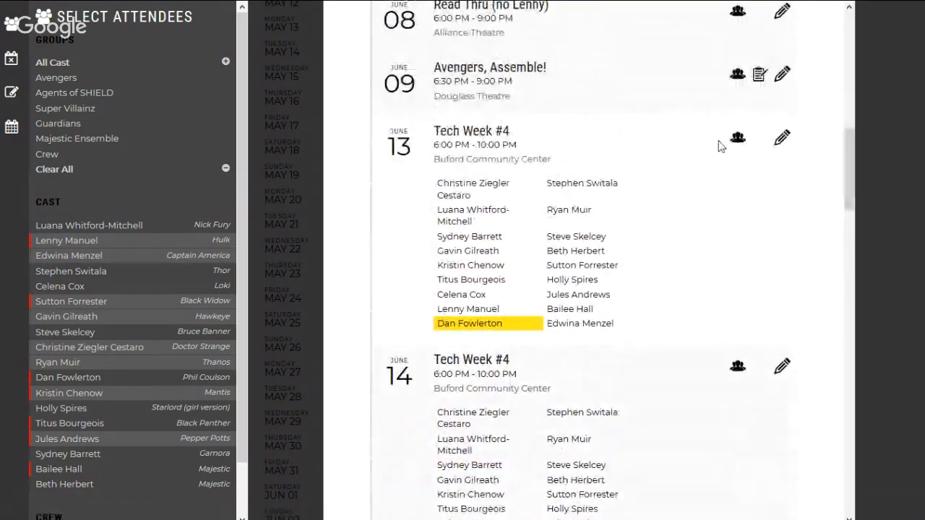
{"action": "left_click", "coordinate": [736, 141]}
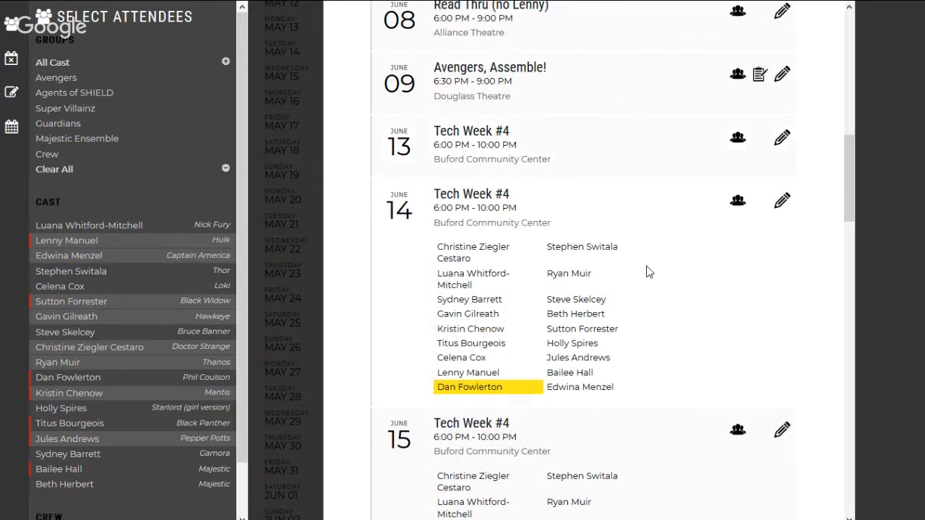
{"action": "left_click", "coordinate": [737, 204]}
{"action": "left_click", "coordinate": [736, 266]}
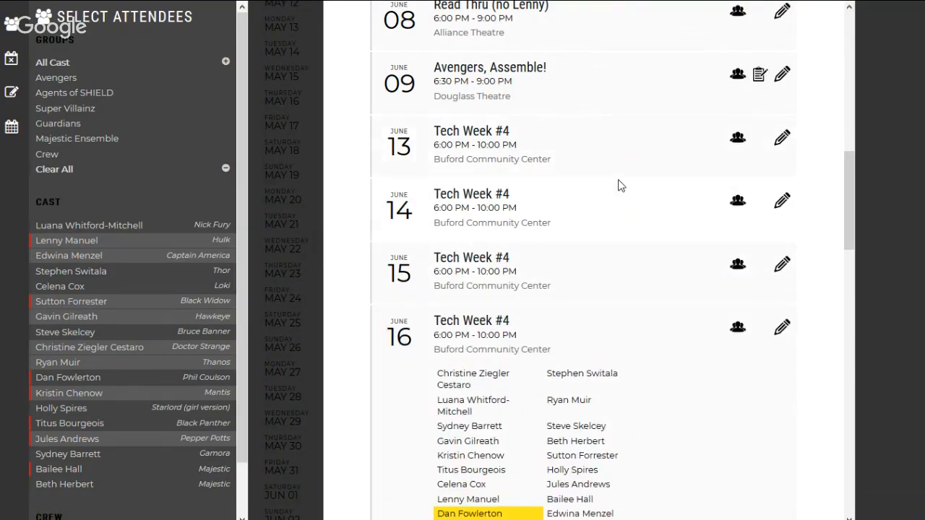
Step: Close the rehearsal schedule and return to the start of the conflict calendar at May 10
{"action": "scroll", "coordinate": [618, 186], "scroll_direction": "up", "scroll_amount": 10}
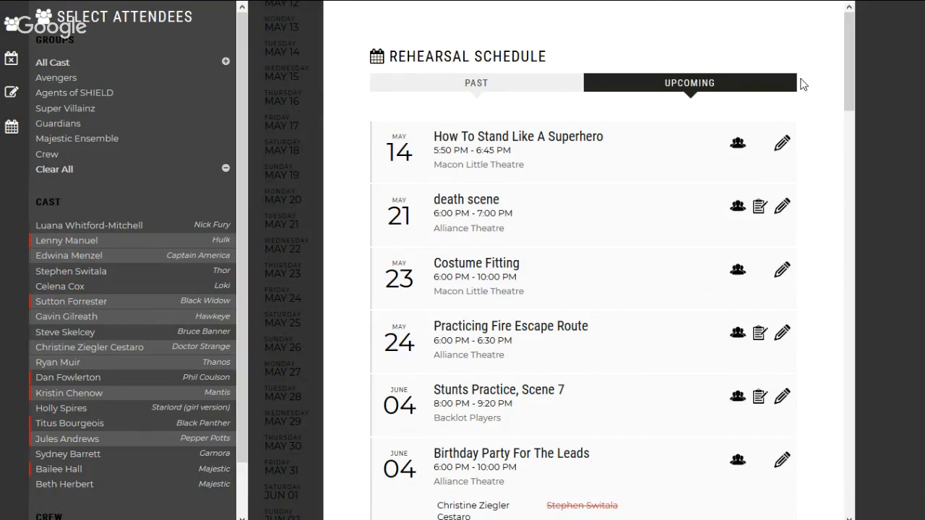
{"action": "left_click", "coordinate": [11, 127]}
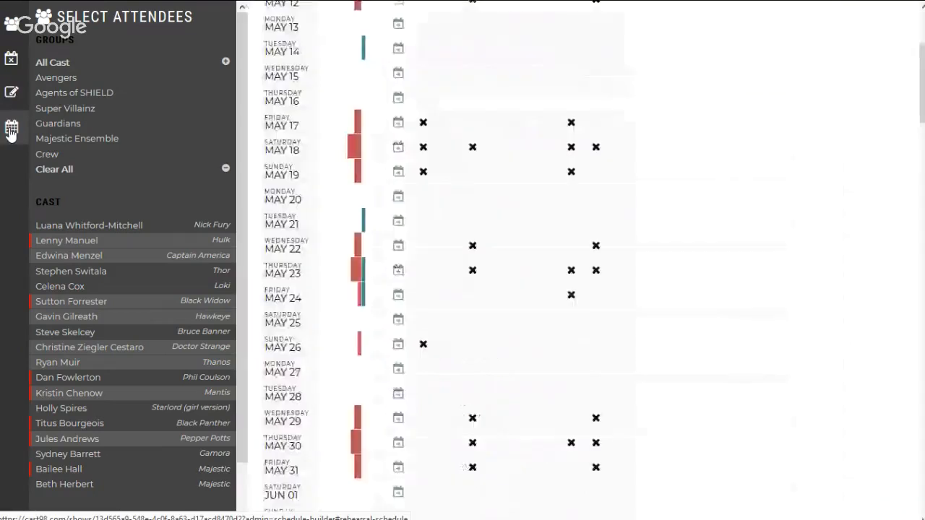
{"action": "scroll", "coordinate": [426, 123], "scroll_direction": "up", "scroll_amount": 3}
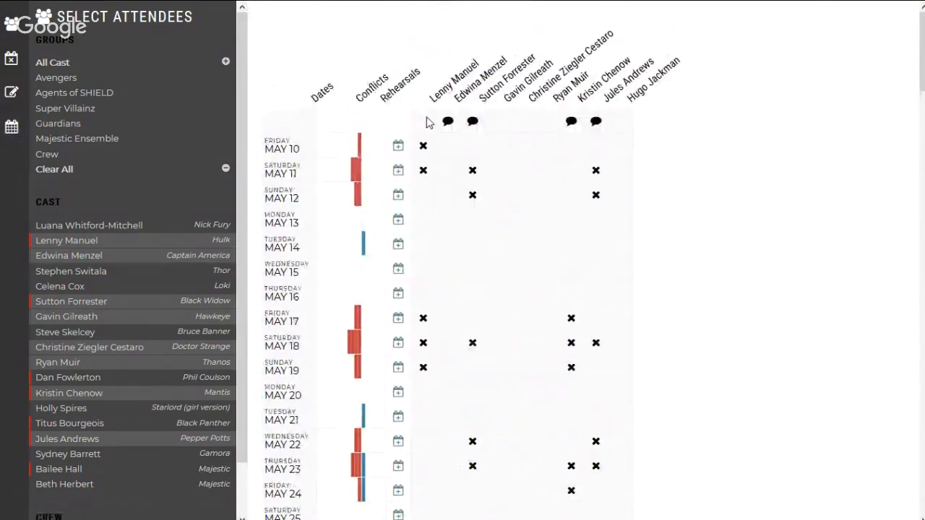